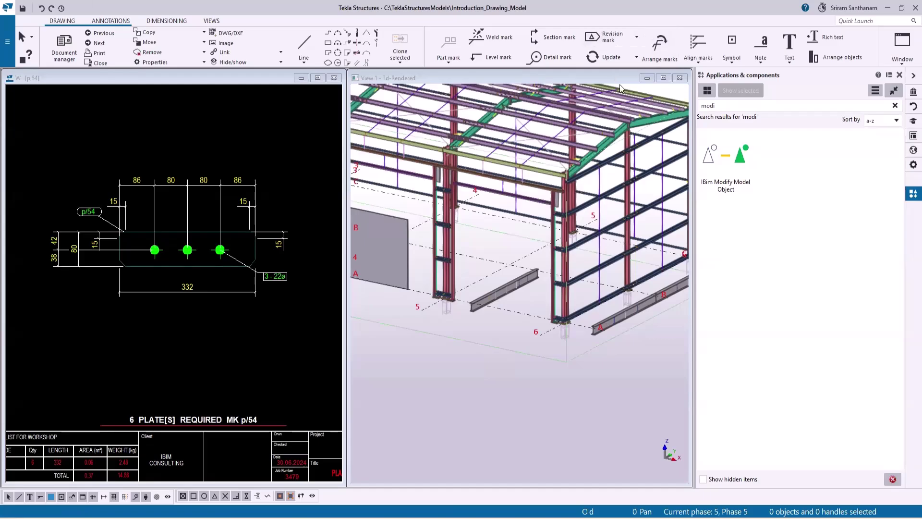
# Start the IBim Modify Model Object plugin, found by searching 'modi' in Applications & components
pyautogui.click(723, 163)
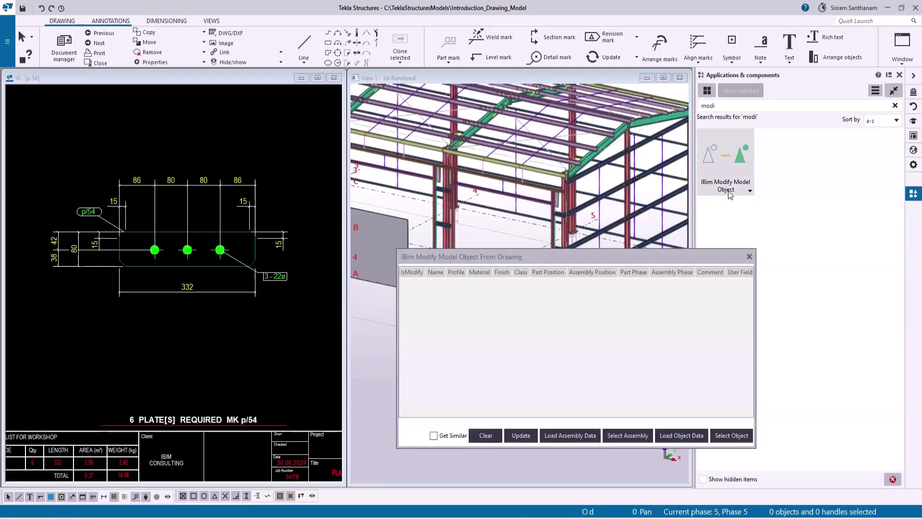
# Select plate p/54 in the drawing and pick its part as the plugin's object
pyautogui.click(234, 233)
pyautogui.click(738, 437)
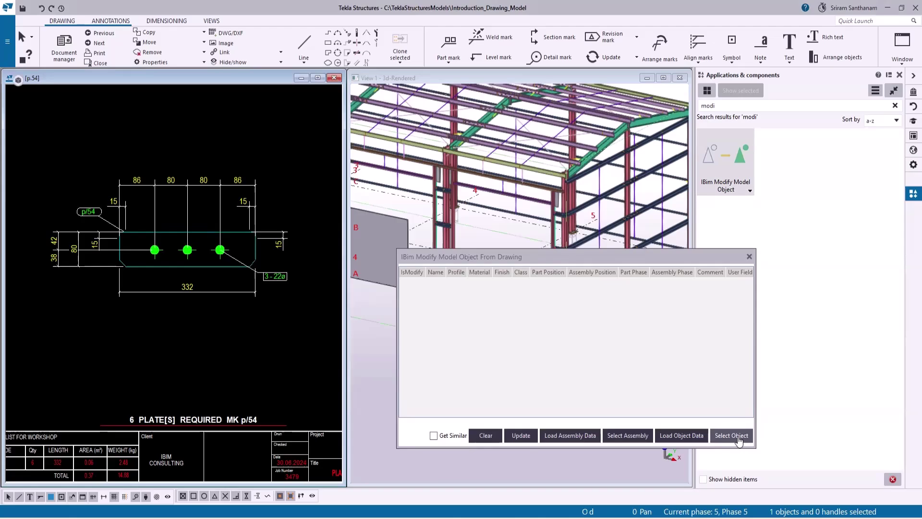
pyautogui.moveTo(565, 259); pyautogui.dragTo(673, 306)
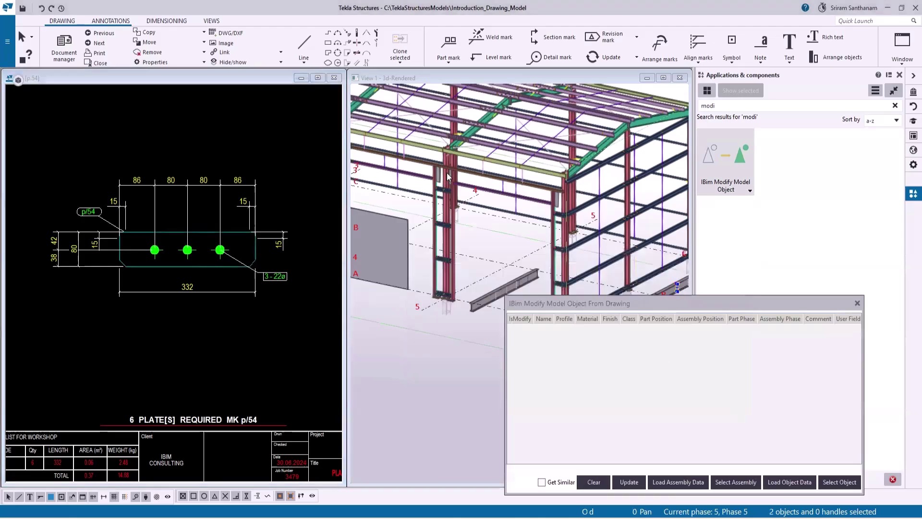
pyautogui.scroll(6, 544, 206)
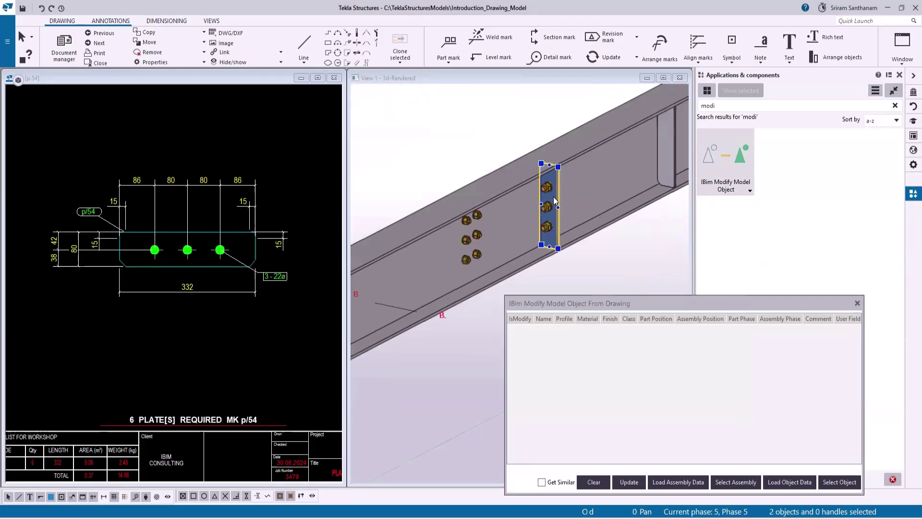
pyautogui.scroll(-4, 552, 197)
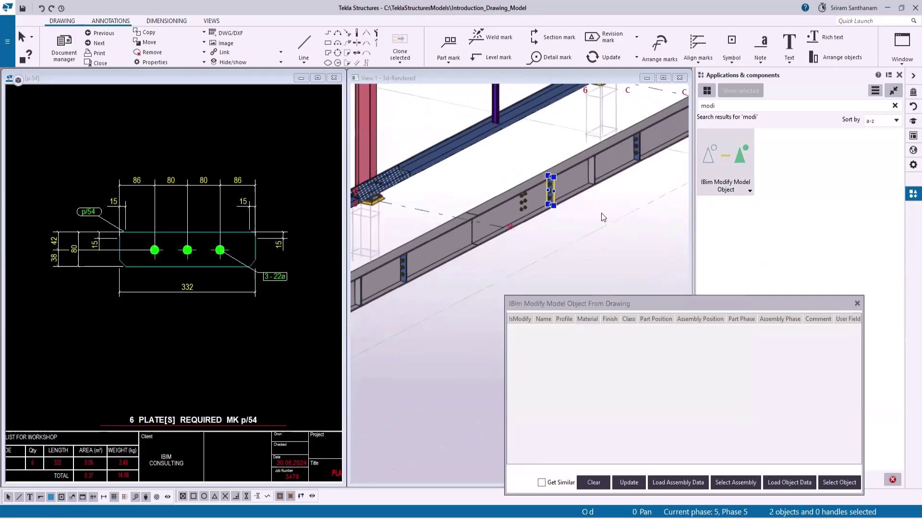
pyautogui.moveTo(616, 303); pyautogui.dragTo(605, 243)
# Tick Get Similar, select the plates similar to p/54, then reselect p/54
pyautogui.click(531, 422)
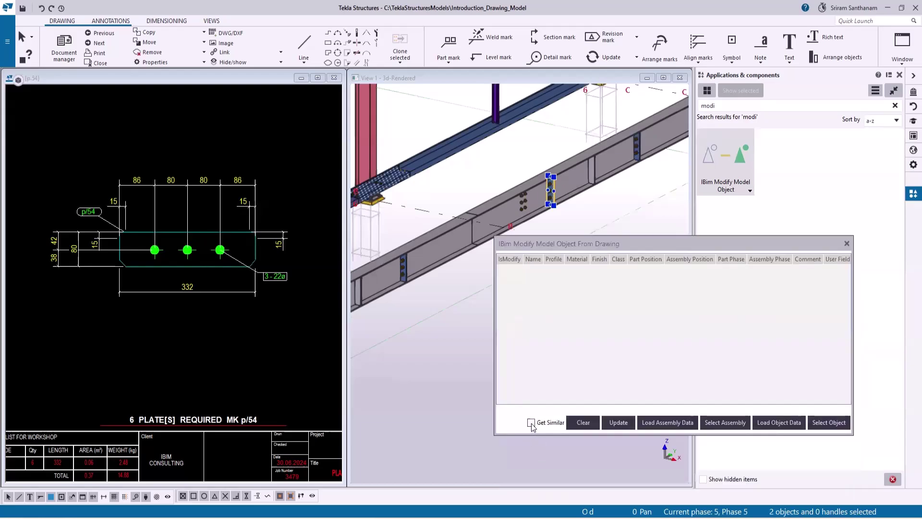
pyautogui.click(827, 423)
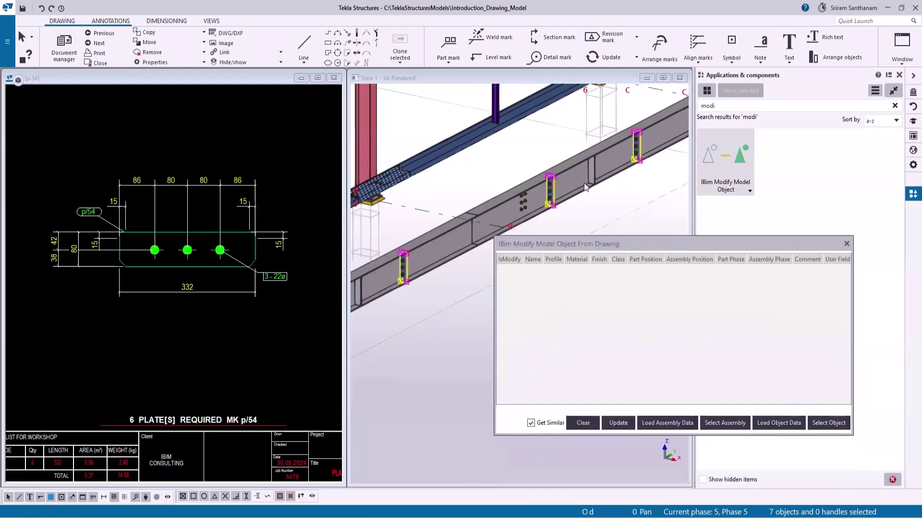
pyautogui.scroll(-5, 596, 143)
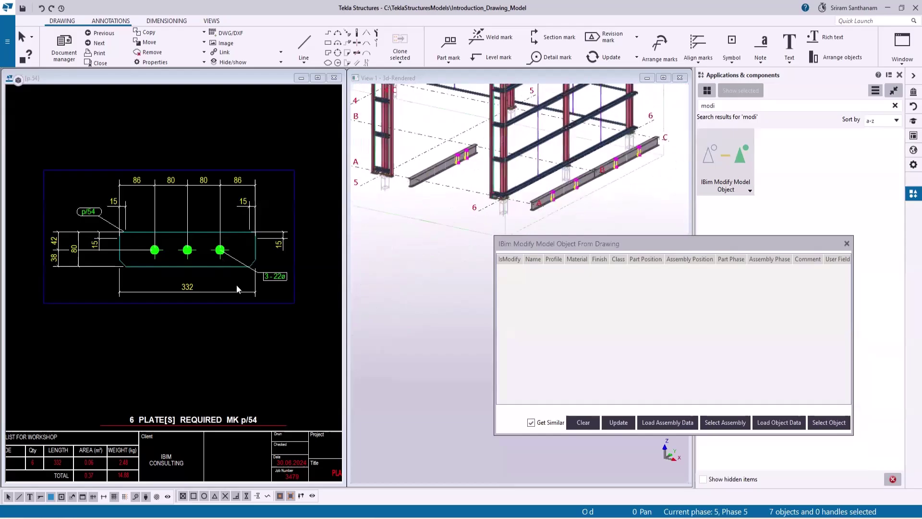
pyautogui.scroll(-3, 243, 280)
pyautogui.scroll(6, 97, 197)
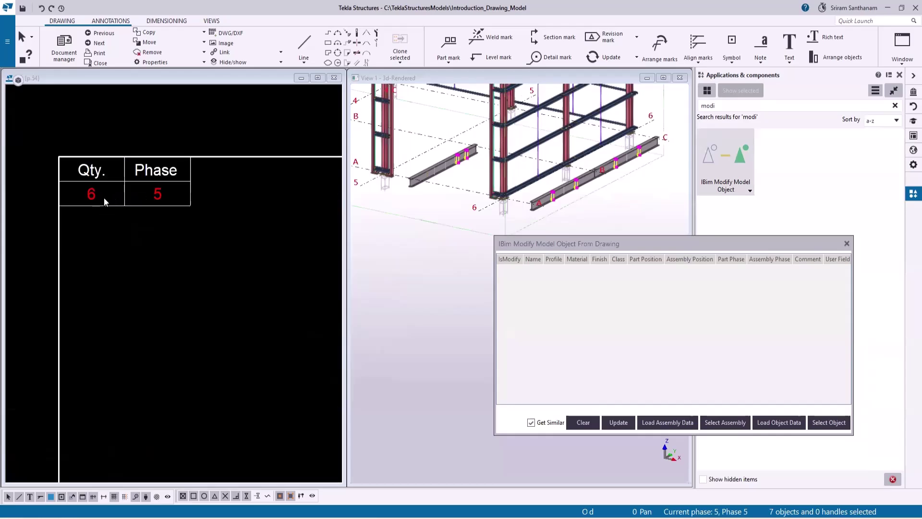
pyautogui.scroll(-5, 103, 197)
pyautogui.scroll(4, 210, 238)
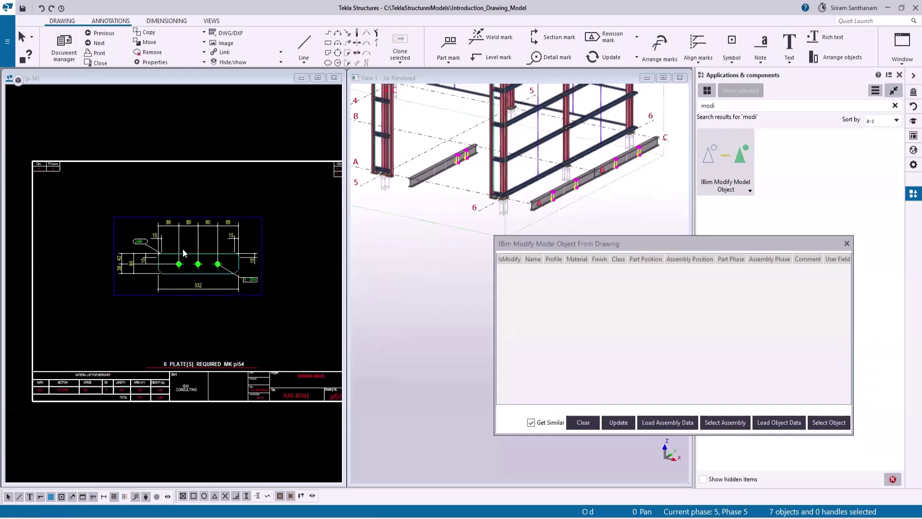
pyautogui.click(245, 274)
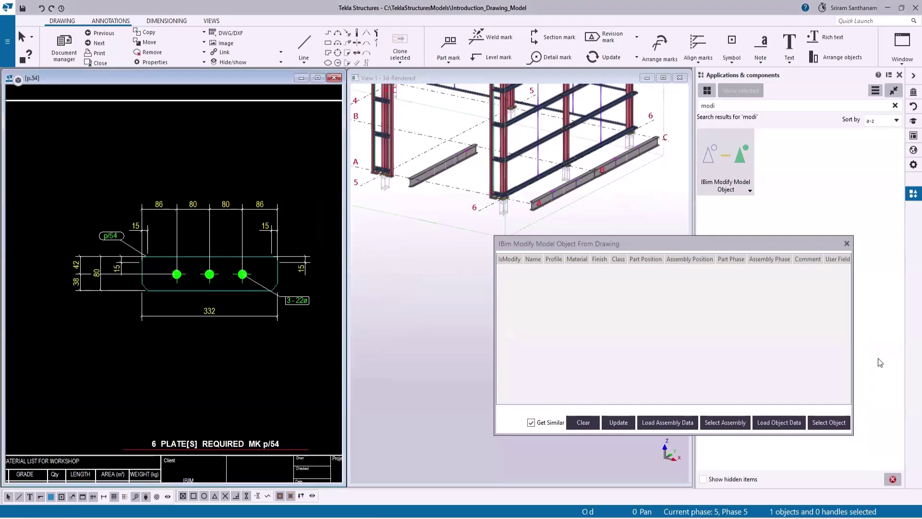
pyautogui.click(784, 425)
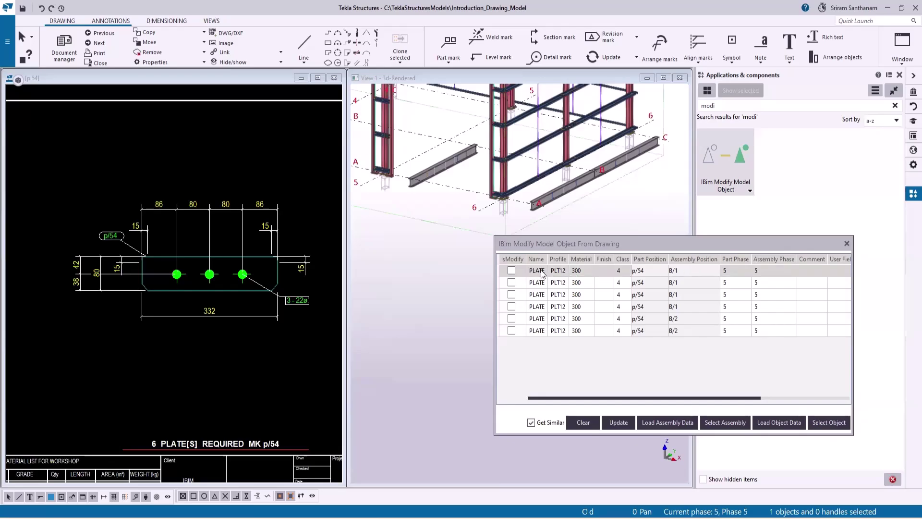
# Locate each of the six p/54 plates in the model and tick IsModify for the two B/2 rows
pyautogui.moveTo(616, 398); pyautogui.dragTo(528, 397)
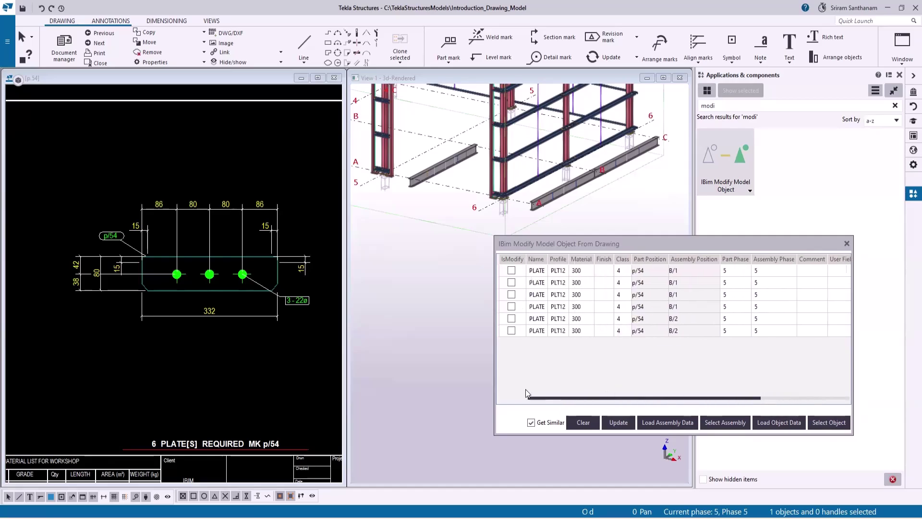
pyautogui.click(564, 273)
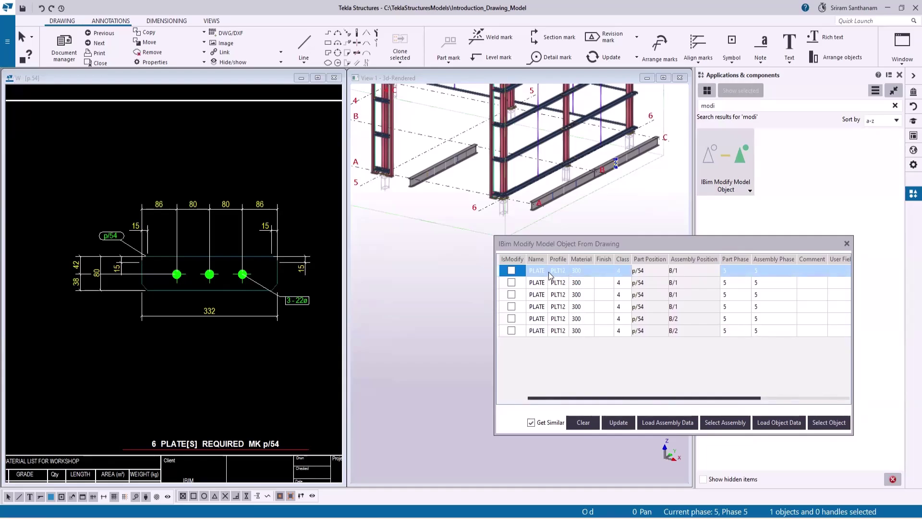
pyautogui.click(544, 283)
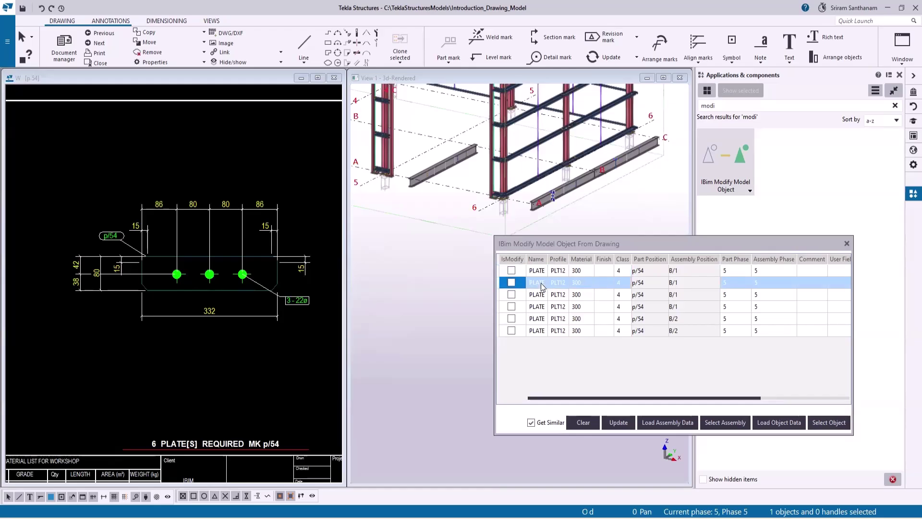
pyautogui.click(543, 294)
pyautogui.click(543, 306)
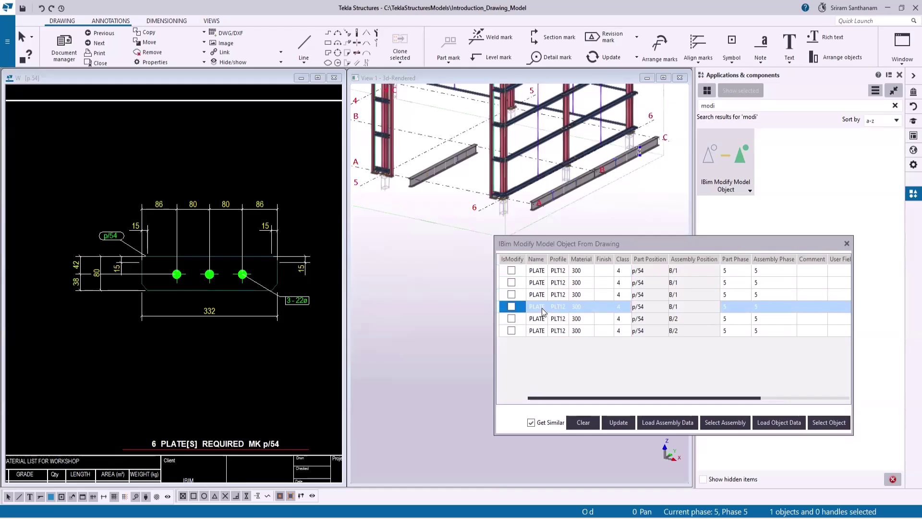
pyautogui.click(543, 320)
pyautogui.click(541, 333)
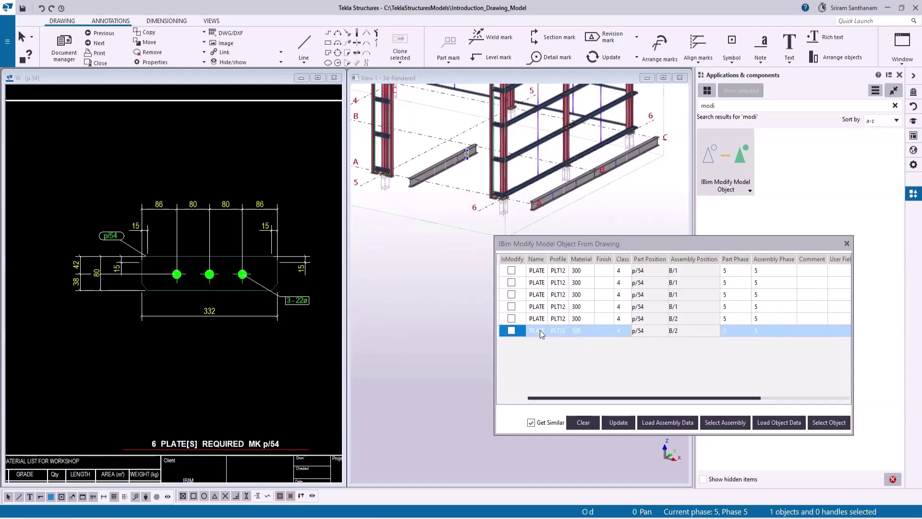
pyautogui.click(511, 331)
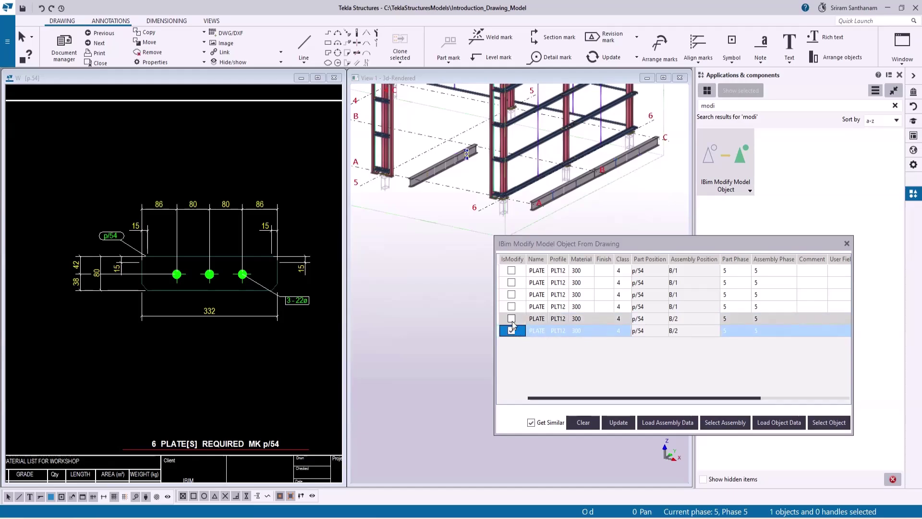
# Set material 250 and class 3 on the two B/2 plate rows
pyautogui.doubleClick(578, 321)
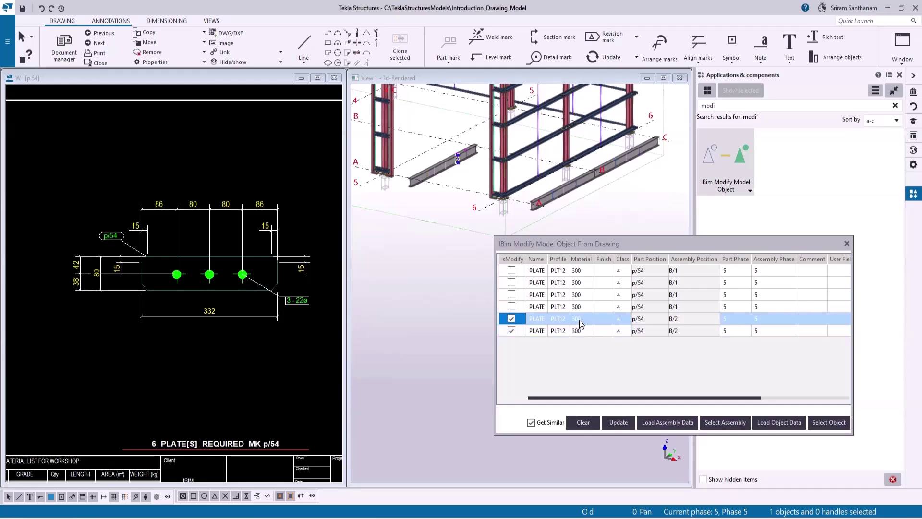
pyautogui.write('250')
pyautogui.doubleClick(582, 332)
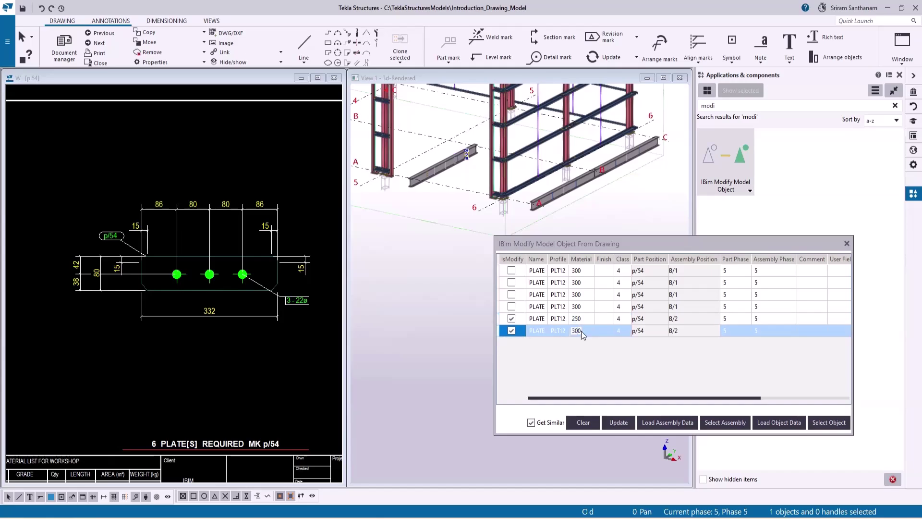
pyautogui.write('250')
pyautogui.click(622, 321)
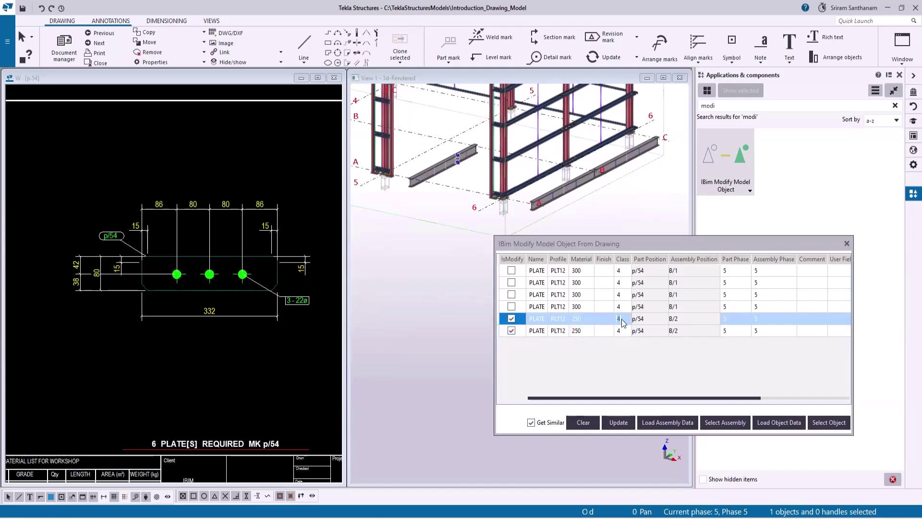
pyautogui.write('3')
pyautogui.click(623, 332)
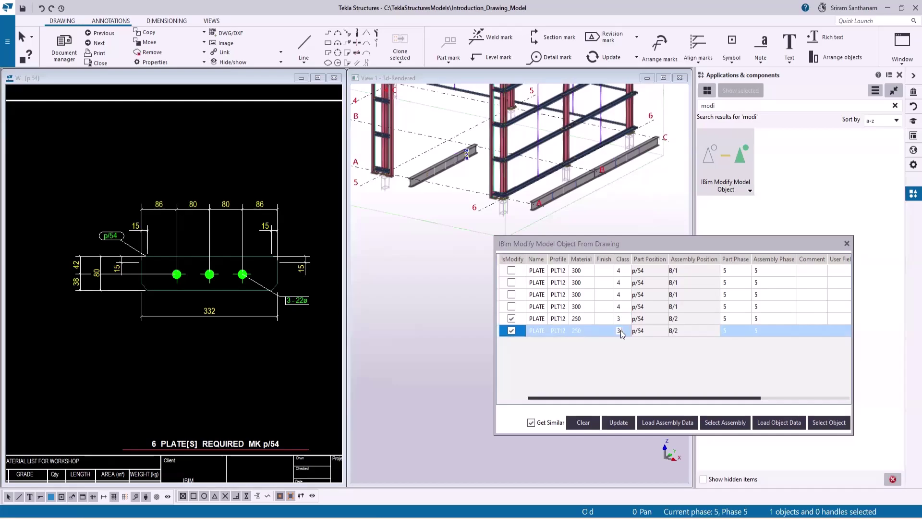
# Apply the plate edits to the model with Update
pyautogui.click(617, 422)
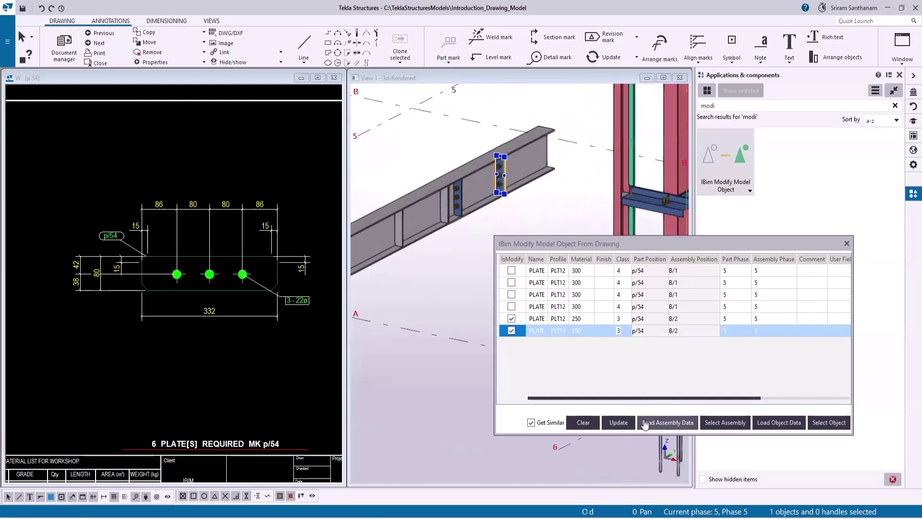
pyautogui.click(619, 423)
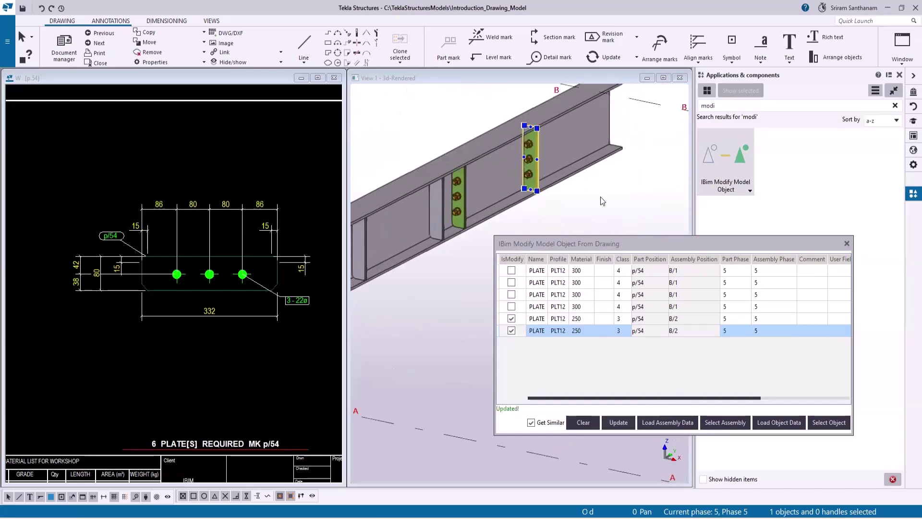
pyautogui.scroll(-2, 192, 269)
pyautogui.scroll(6, 121, 222)
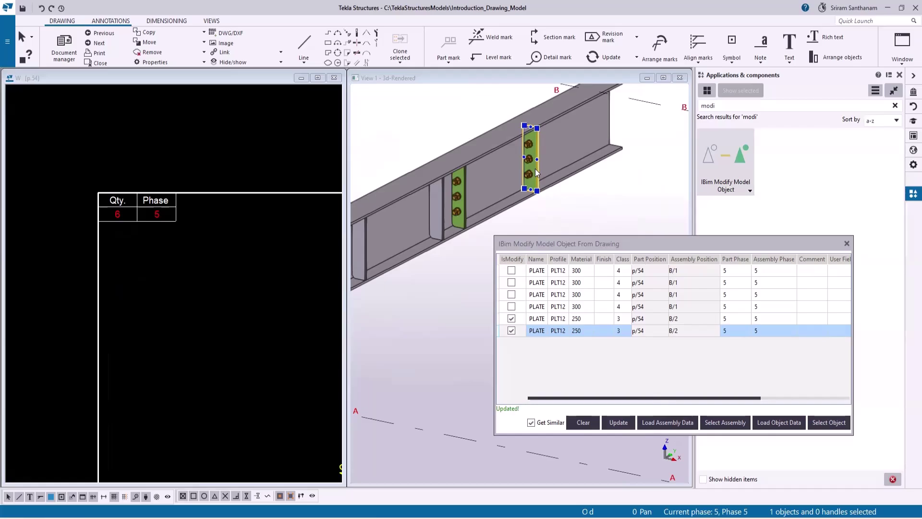
# Open drawing p.54 from the drawing list, performing numbering on the modified plates first
pyautogui.hotkey('ctrl', 'l')
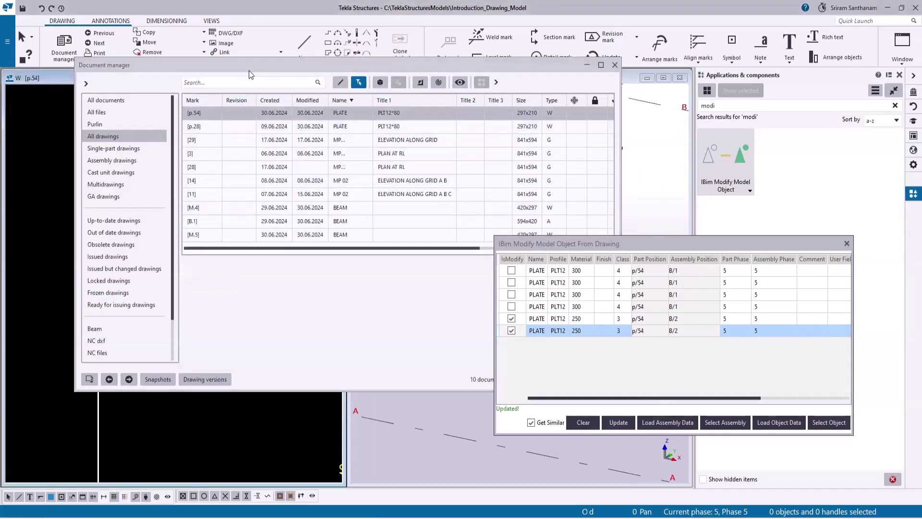
pyautogui.moveTo(257, 66); pyautogui.dragTo(346, 70)
pyautogui.scroll(5, 62, 188)
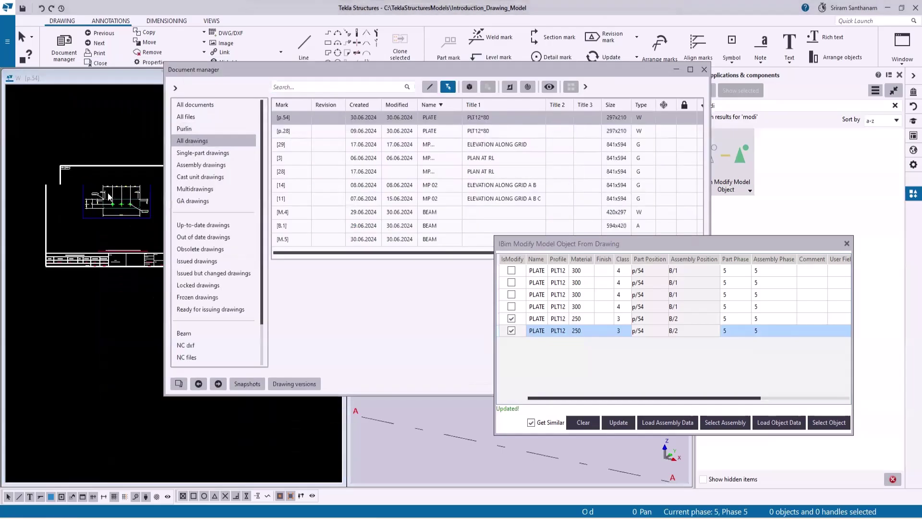
pyautogui.scroll(4, 82, 202)
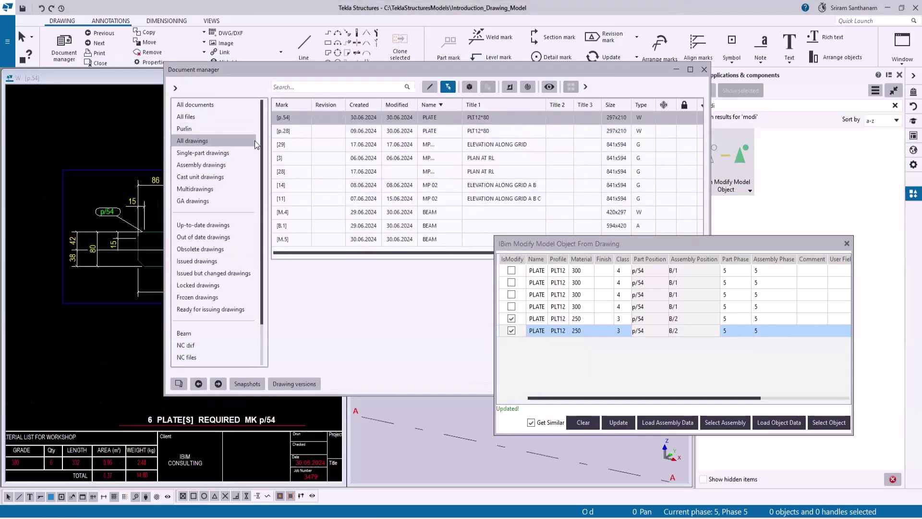
pyautogui.doubleClick(358, 120)
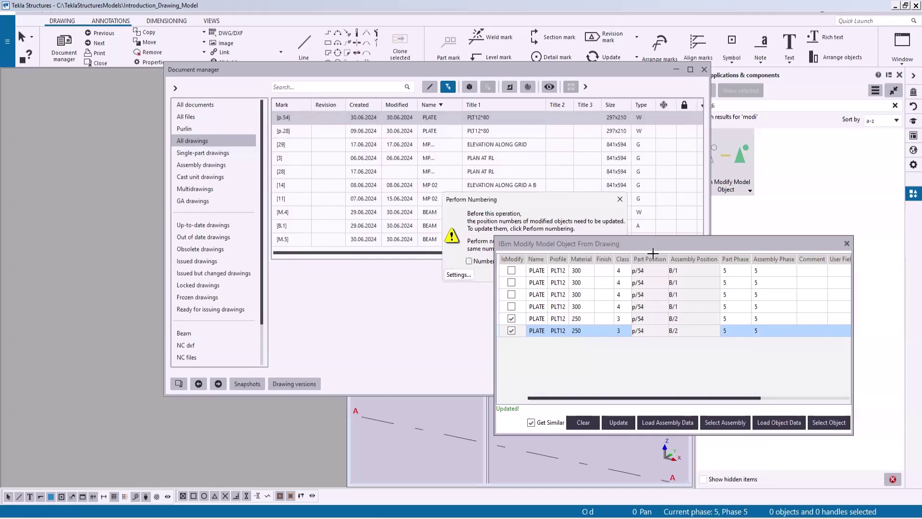
pyautogui.moveTo(650, 248); pyautogui.dragTo(580, 323)
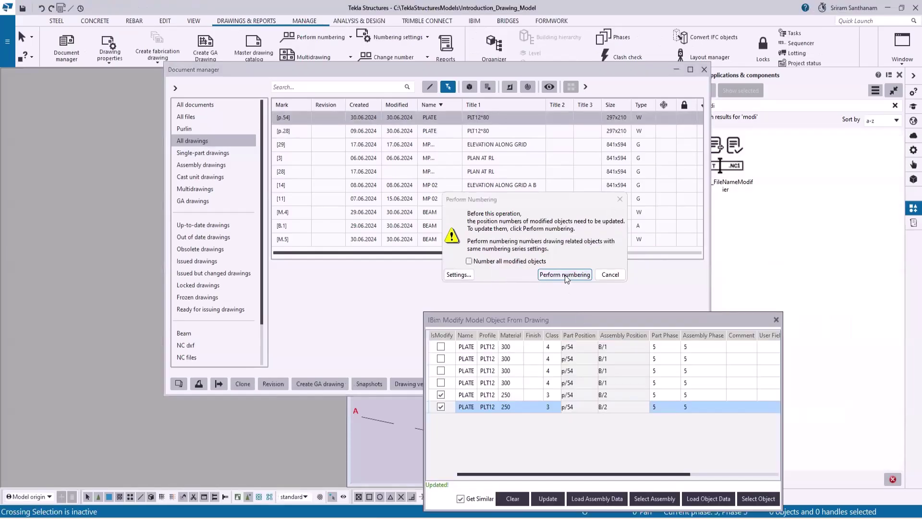
pyautogui.click(565, 275)
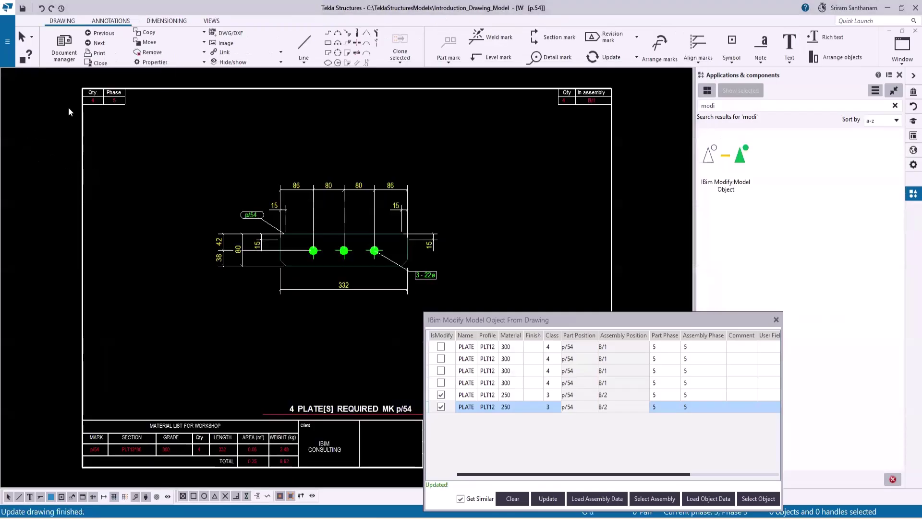
# Check drawing p.54, then open the new drawing p.55 from the document list
pyautogui.scroll(4, 90, 105)
pyautogui.scroll(-3, 105, 101)
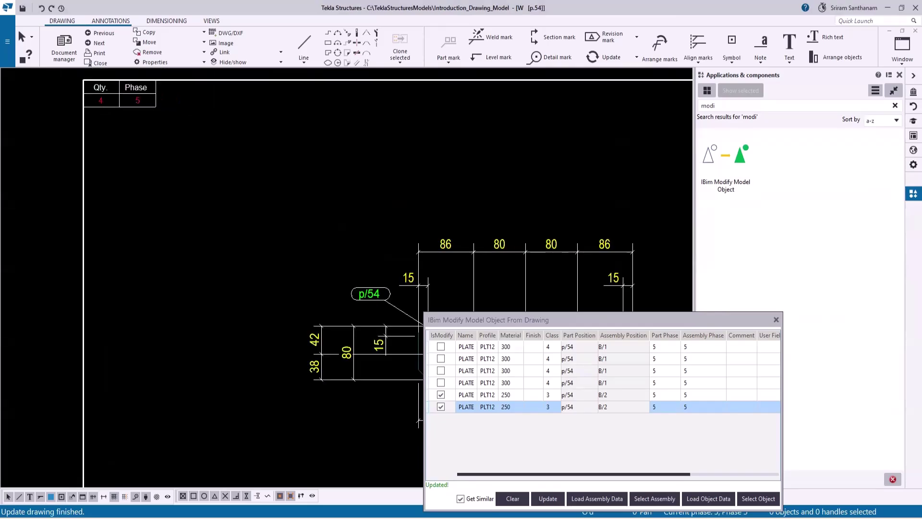
pyautogui.hotkey('ctrl', 'o')
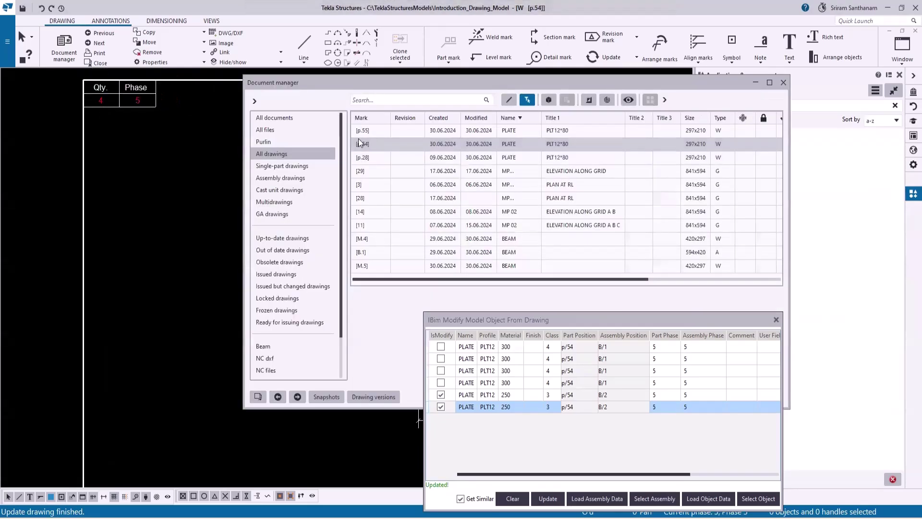
pyautogui.moveTo(432, 279)
pyautogui.mouseDown()
pyautogui.moveTo(617, 276)
pyautogui.moveTo(387, 278)
pyautogui.mouseUp()
pyautogui.doubleClick(381, 130)
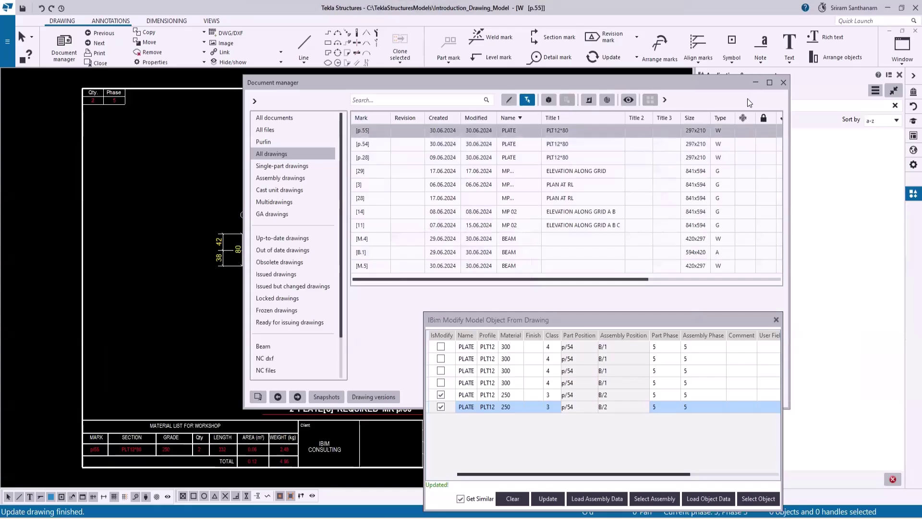
pyautogui.click(783, 83)
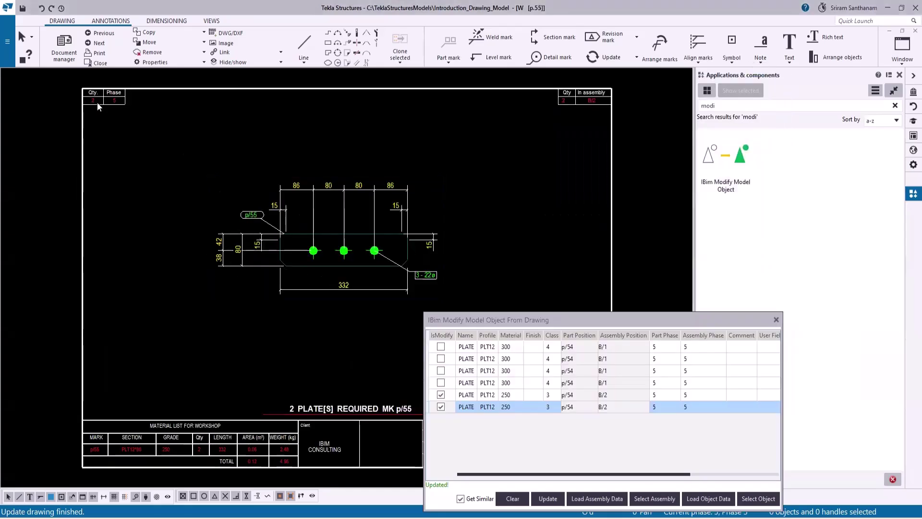
# Inspect p.55's tables, confirming 2 plates of grade 250 marked p/55
pyautogui.scroll(4, 97, 103)
pyautogui.scroll(-4, 87, 110)
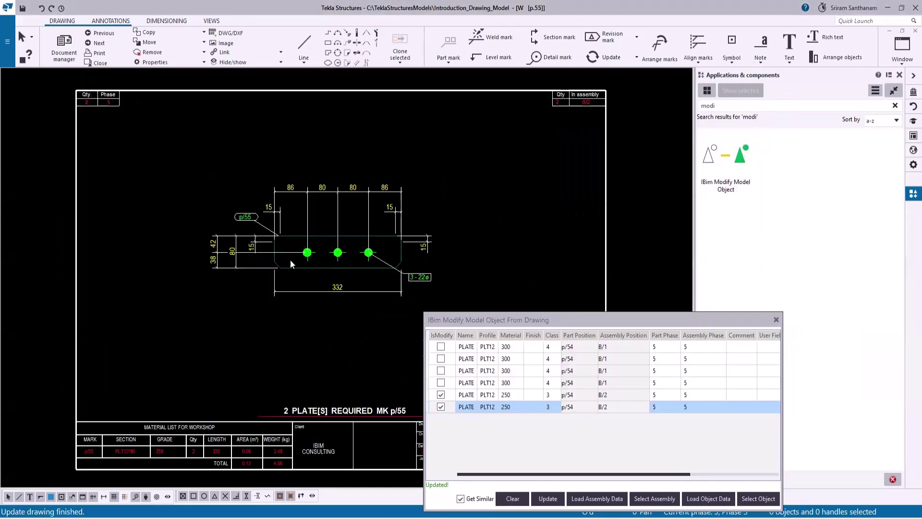
pyautogui.scroll(4, 205, 408)
pyautogui.scroll(-5, 219, 371)
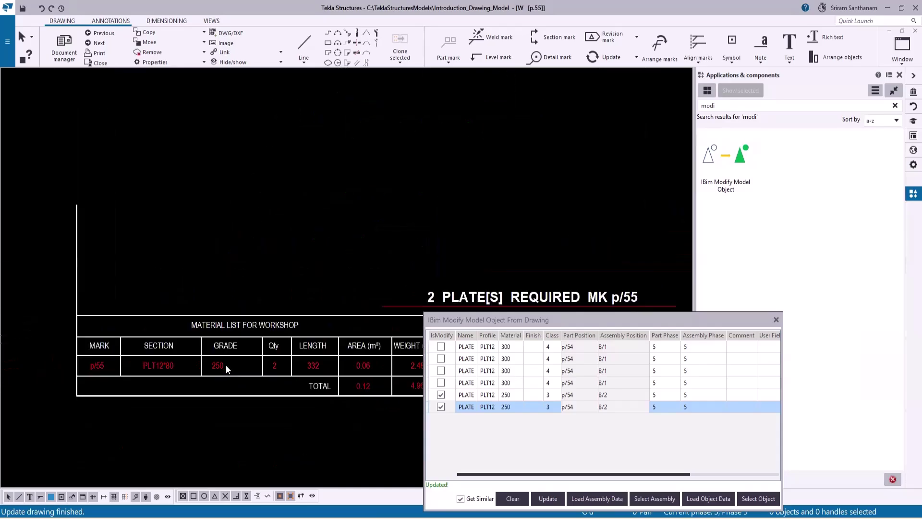
pyautogui.scroll(2, 270, 246)
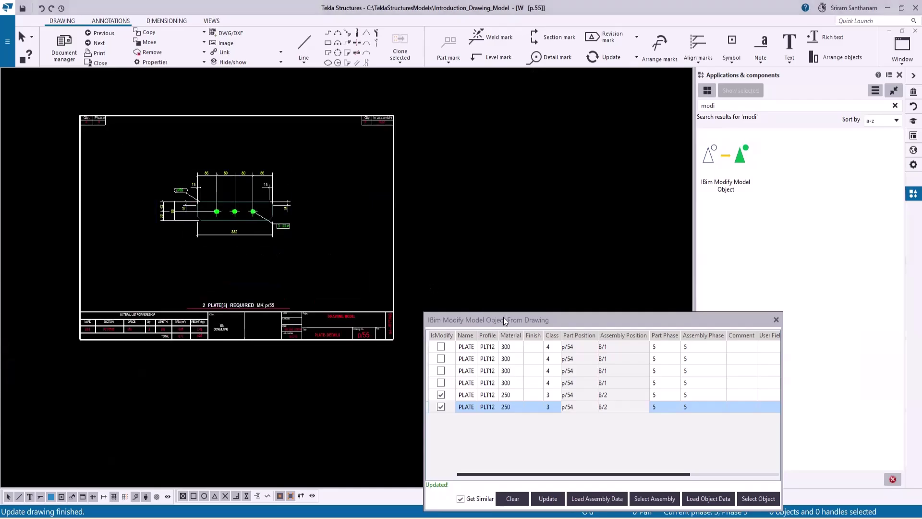
pyautogui.moveTo(503, 317); pyautogui.dragTo(494, 156)
pyautogui.click(902, 53)
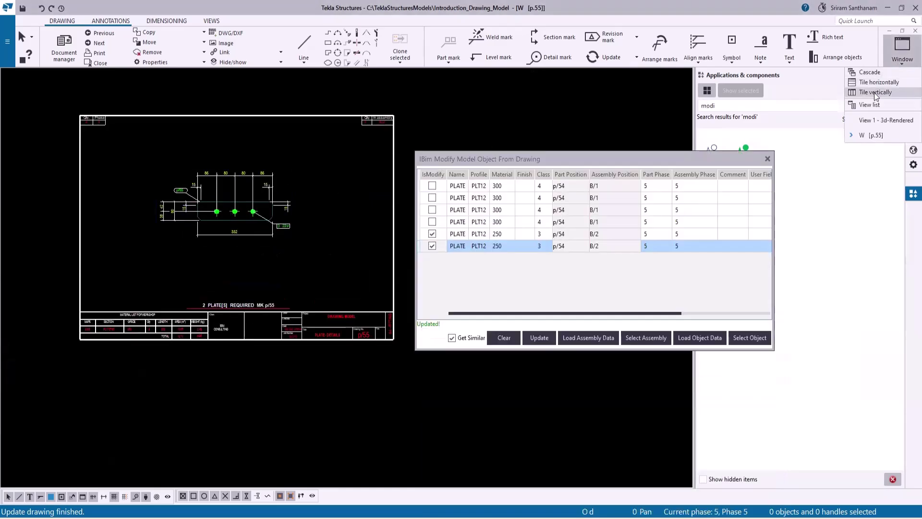
# Tile the drawing and model vertically, then load plate p/55's two bolt groups into the plugin
pyautogui.click(875, 92)
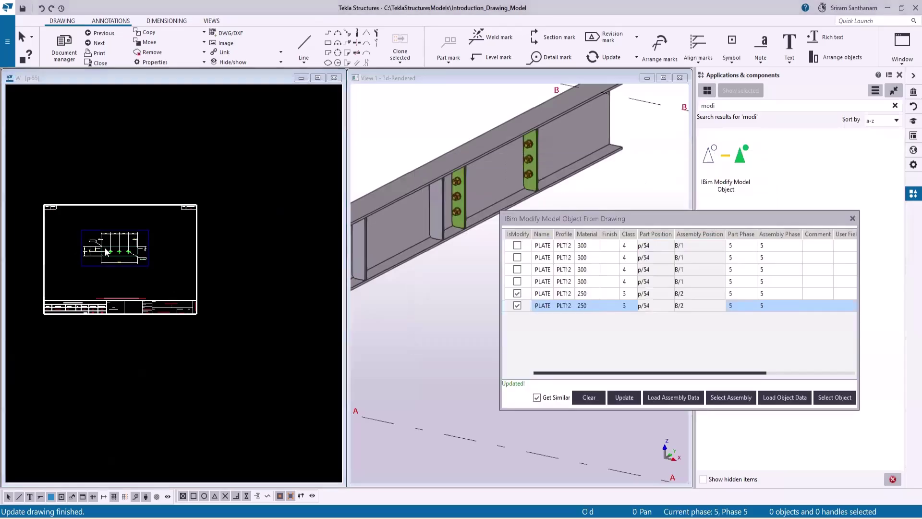
pyautogui.scroll(5, 123, 253)
pyautogui.click(149, 245)
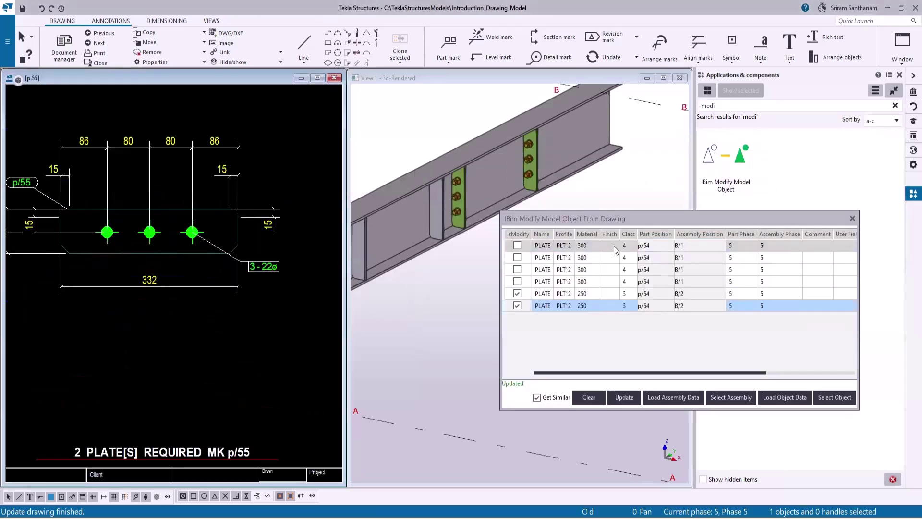
pyautogui.click(827, 401)
pyautogui.click(782, 398)
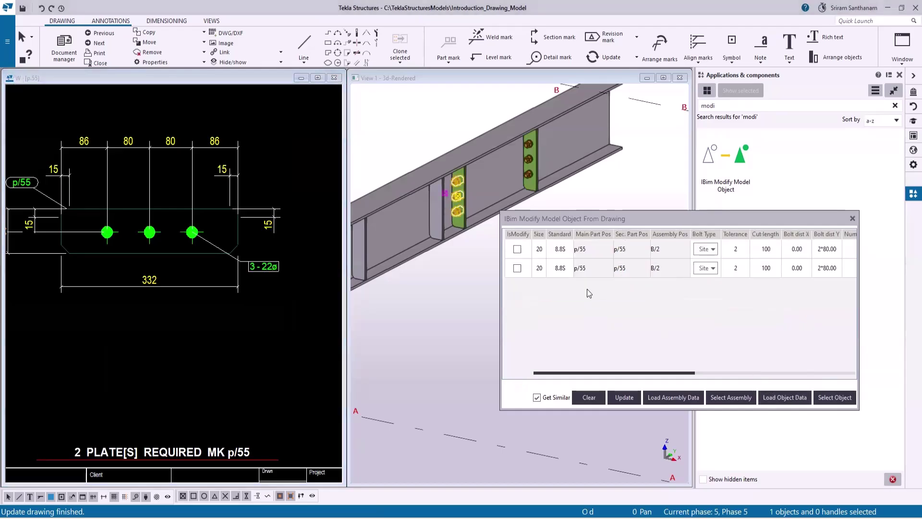
pyautogui.scroll(-4, 571, 128)
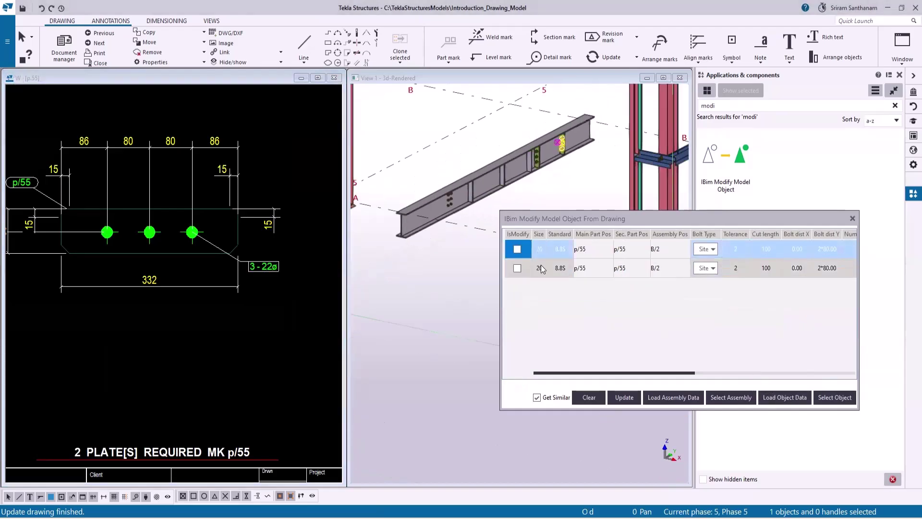
pyautogui.keyDown('ctrl'); pyautogui.click(542, 272); pyautogui.keyUp('ctrl')
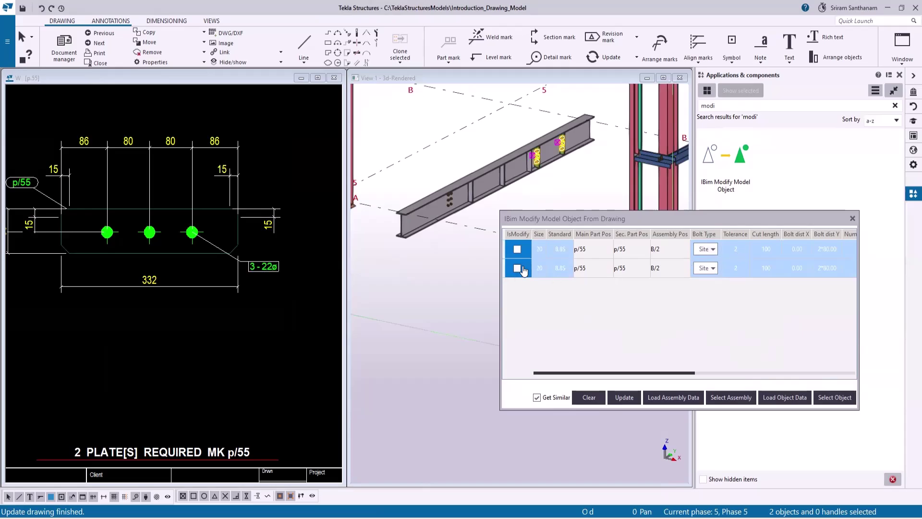
# Set both bolt groups to size 16 and flag them for modification
pyautogui.click(542, 254)
pyautogui.click(542, 254)
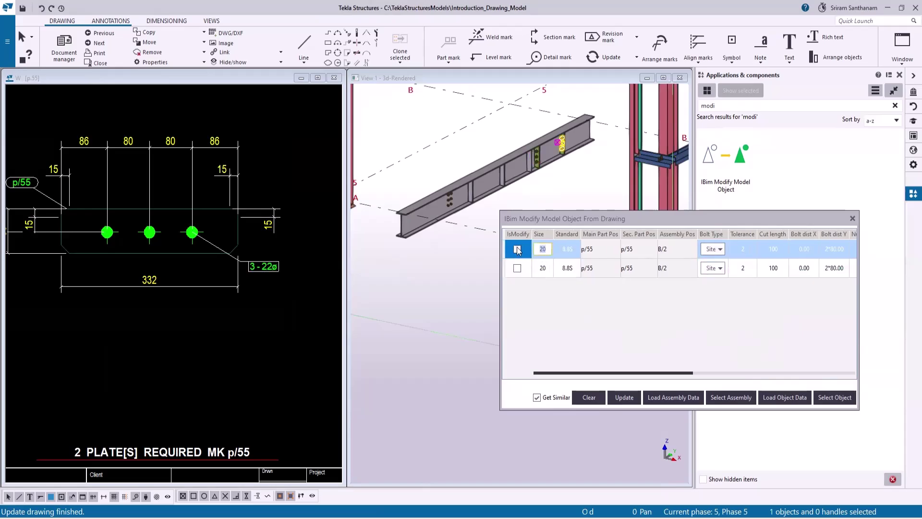
pyautogui.write('16')
pyautogui.click(542, 267)
pyautogui.click(543, 268)
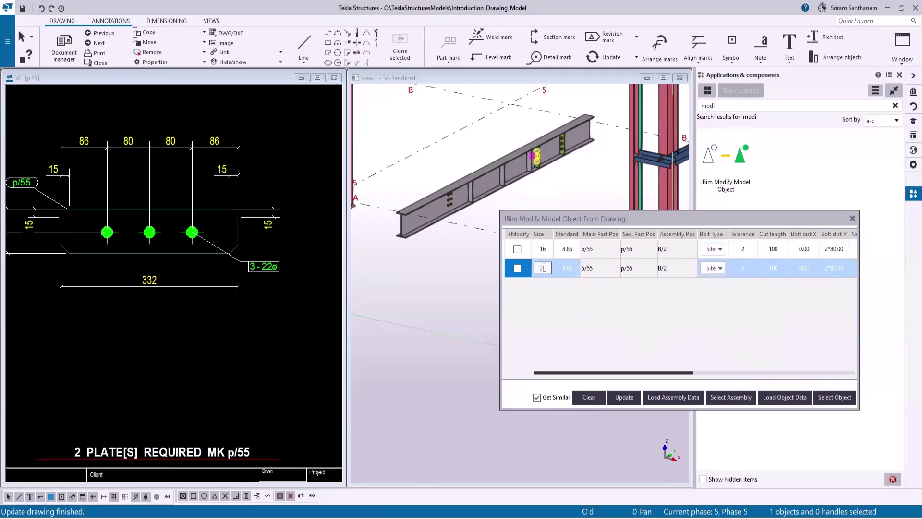
pyautogui.write('16')
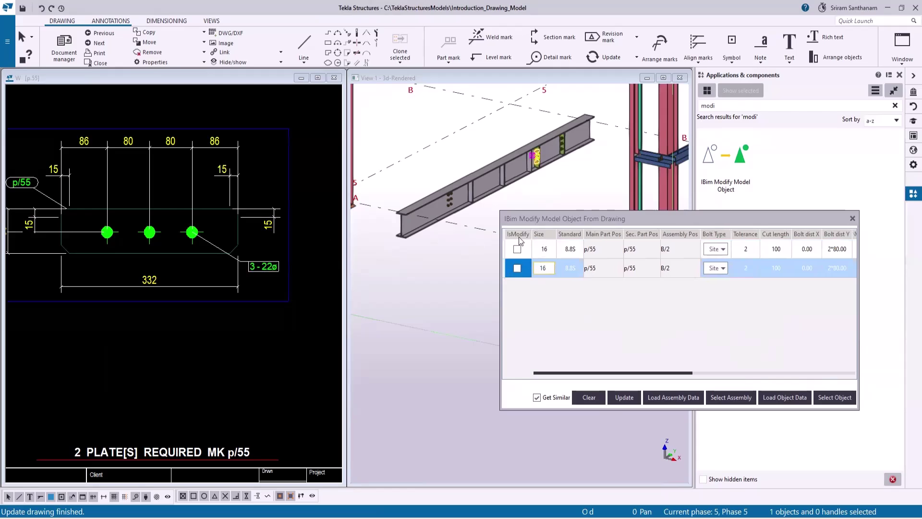
pyautogui.click(517, 248)
pyautogui.click(517, 268)
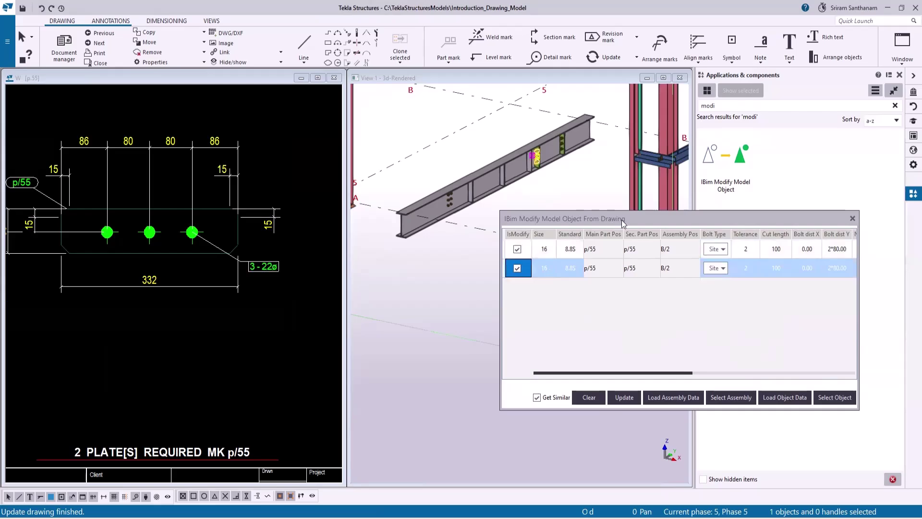
# Set Special hole 1 to Yes for both bolt groups
pyautogui.moveTo(620, 219); pyautogui.dragTo(488, 228)
pyautogui.moveTo(548, 384); pyautogui.dragTo(676, 387)
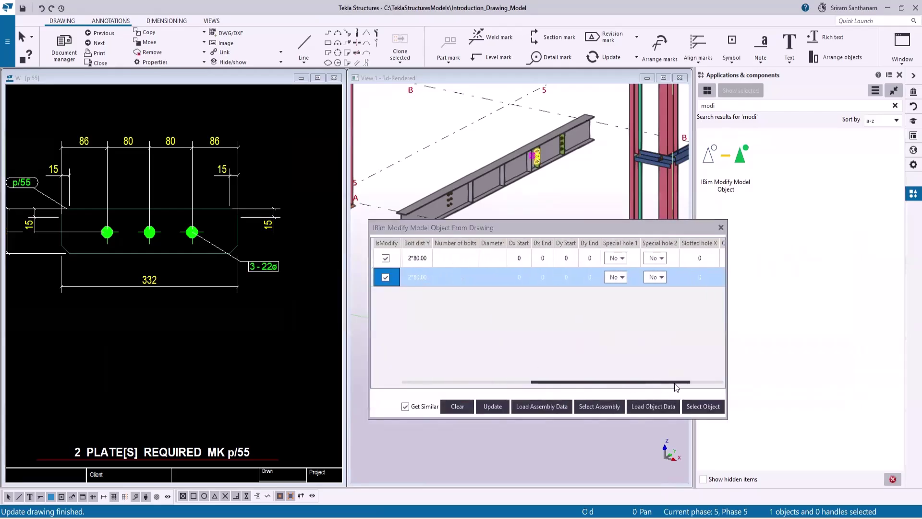
pyautogui.click(618, 258)
pyautogui.click(613, 269)
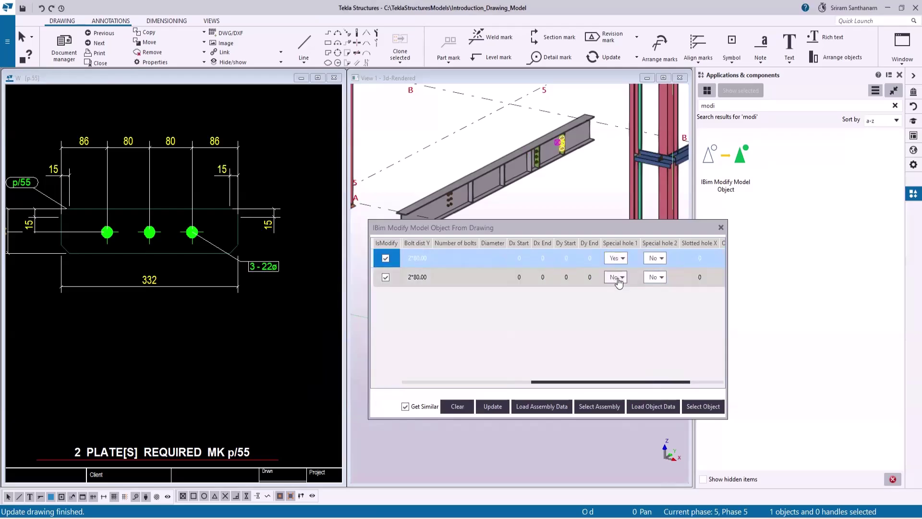
pyautogui.click(616, 277)
pyautogui.click(613, 288)
pyautogui.moveTo(643, 387); pyautogui.dragTo(672, 381)
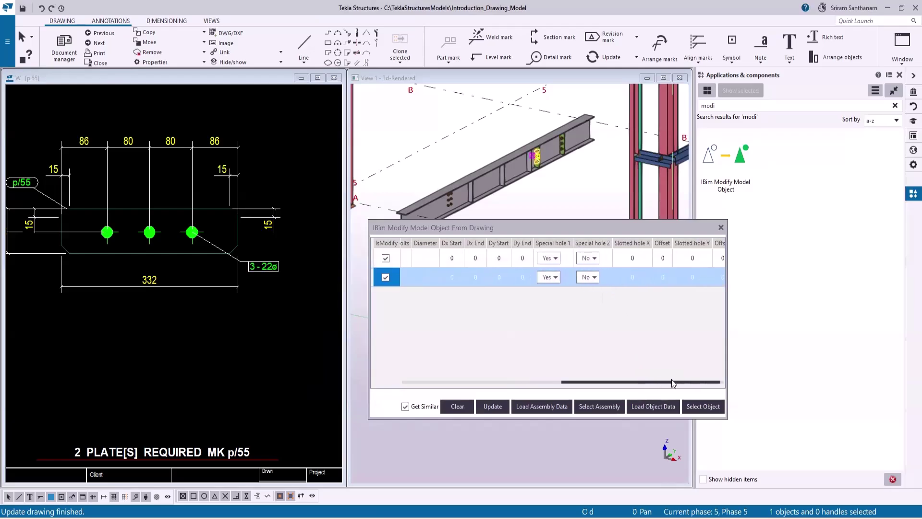
# Set Slotted hole X to 4 for both bolt groups
pyautogui.click(624, 260)
pyautogui.click(628, 258)
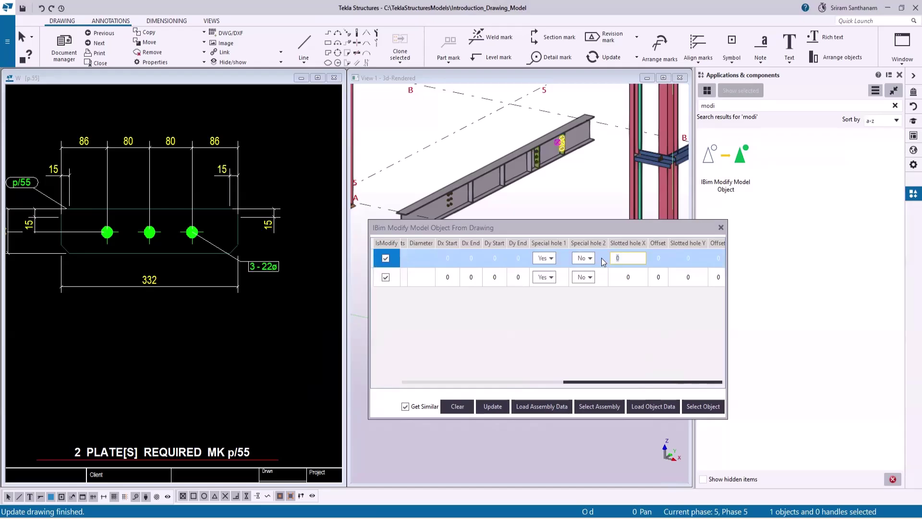
pyautogui.click(628, 277)
pyautogui.click(628, 277)
pyautogui.write('4')
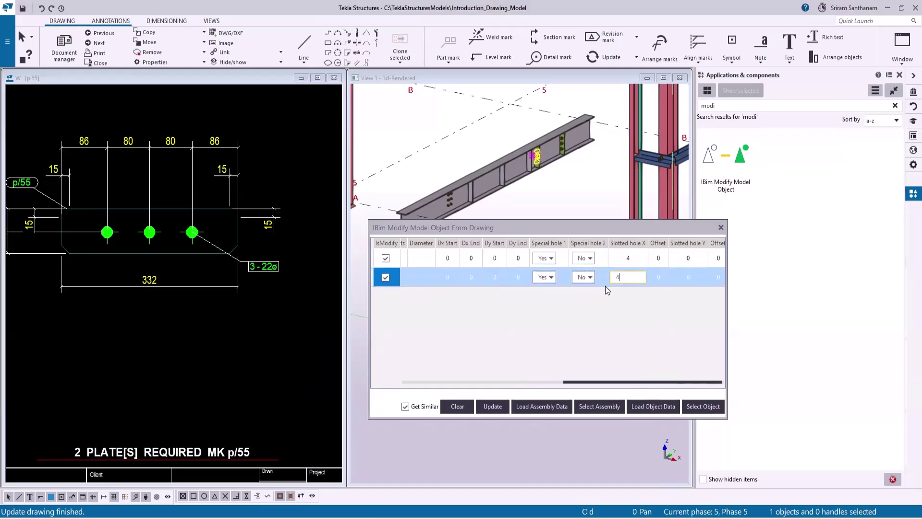
# Apply the bolt changes to the model with Update
pyautogui.moveTo(604, 226); pyautogui.dragTo(706, 203)
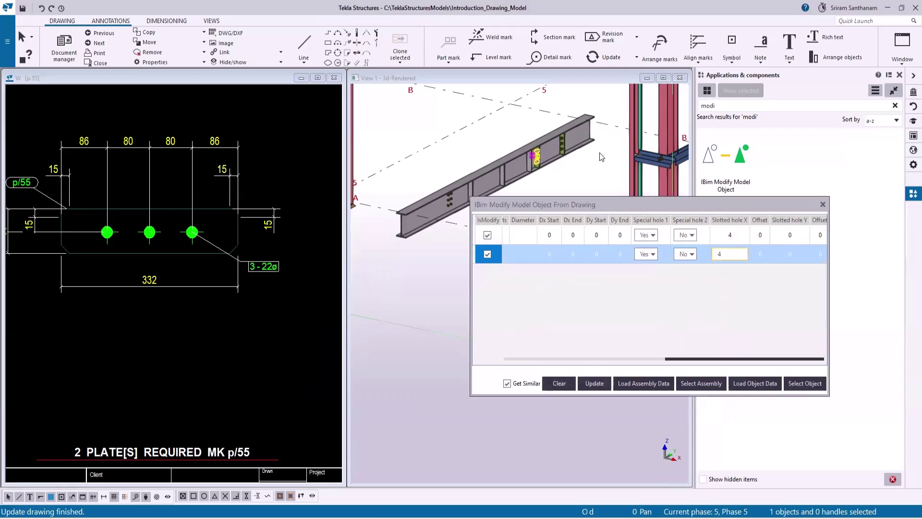
pyautogui.scroll(2, 557, 146)
pyautogui.scroll(4, 557, 146)
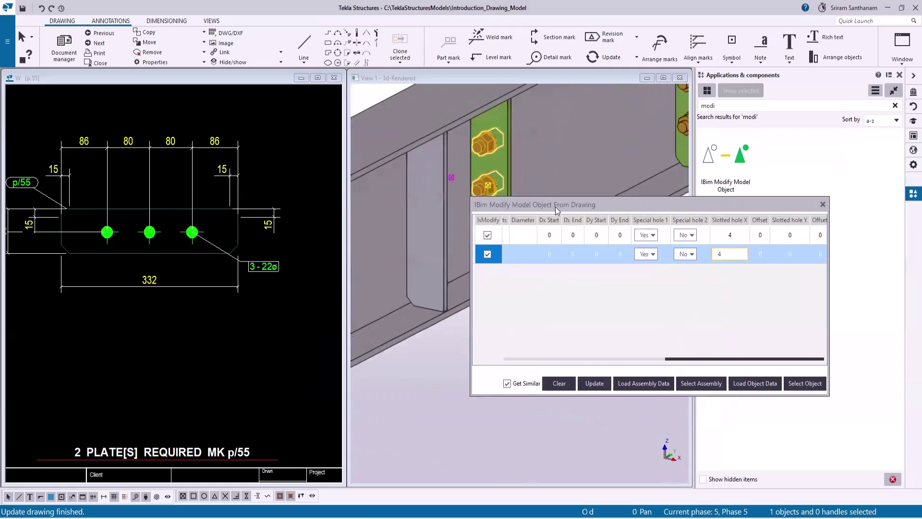
pyautogui.moveTo(555, 206); pyautogui.dragTo(577, 253)
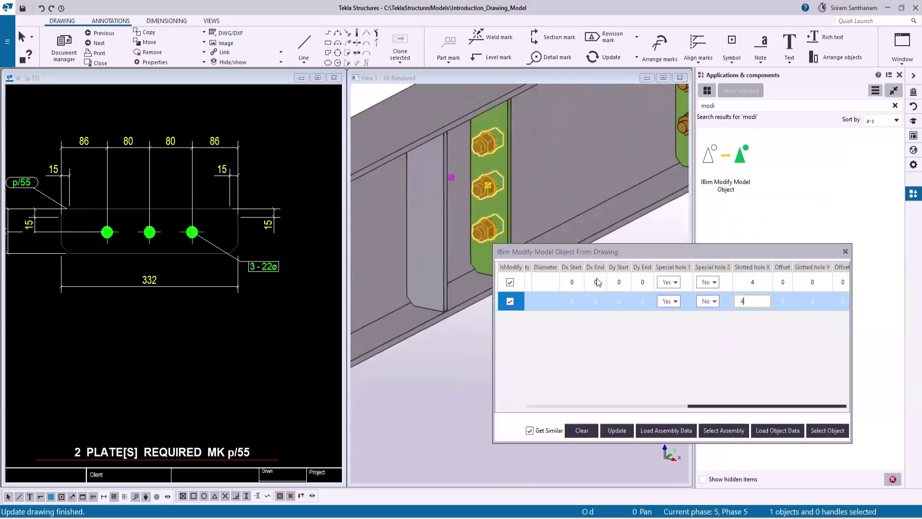
pyautogui.click(618, 430)
# Reopen drawing p.55 after keeping changes and renumbering, then zoom to the 3-18ø hole mark
pyautogui.click(64, 48)
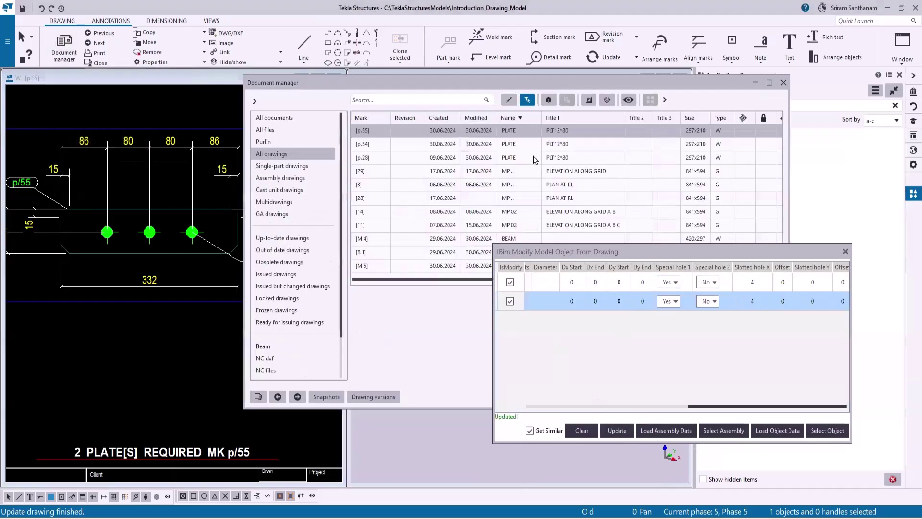
pyautogui.doubleClick(450, 135)
pyautogui.click(240, 299)
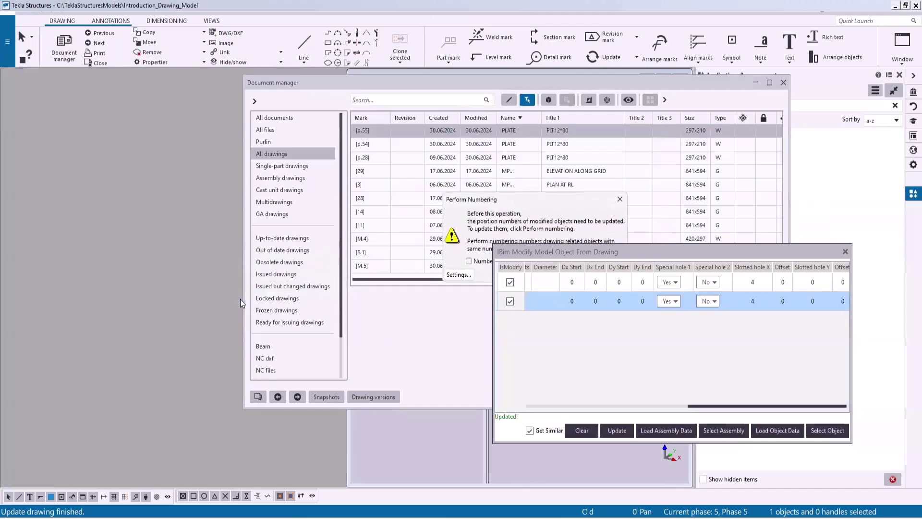
pyautogui.moveTo(618, 254); pyautogui.dragTo(602, 308)
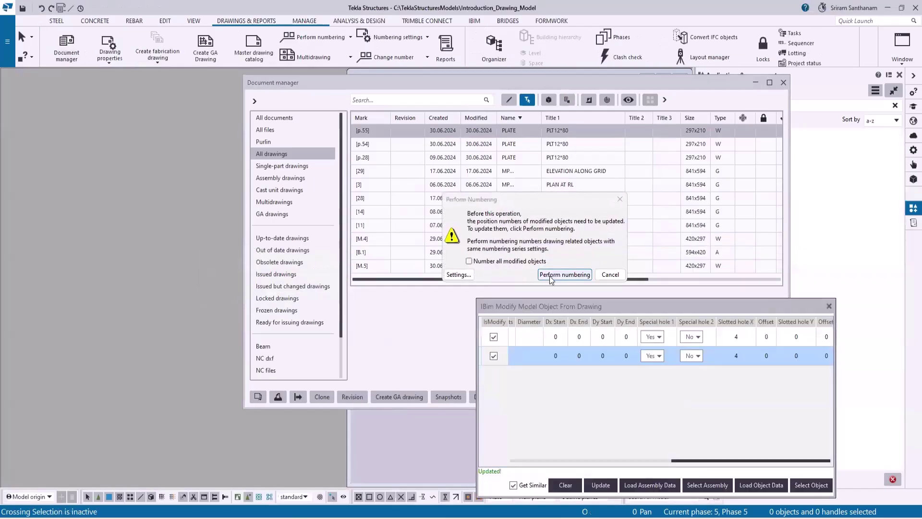
pyautogui.click(552, 275)
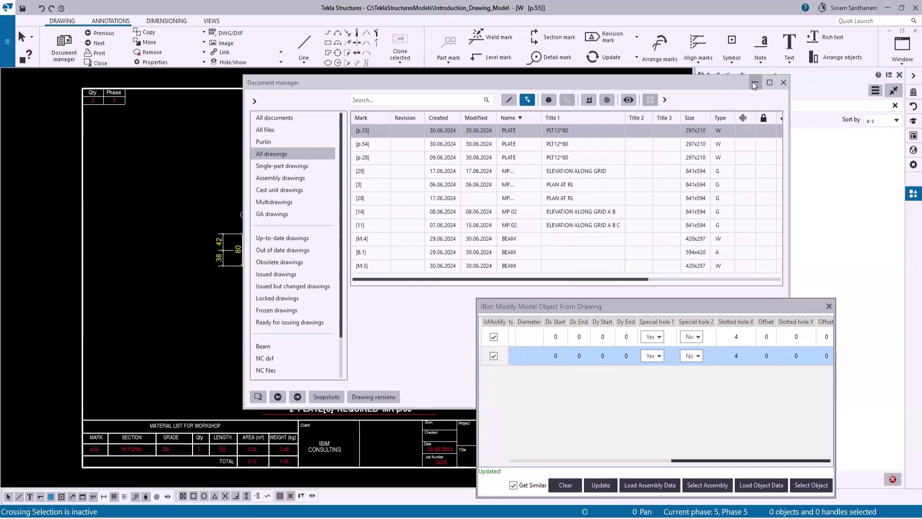
pyautogui.scroll(5, 395, 249)
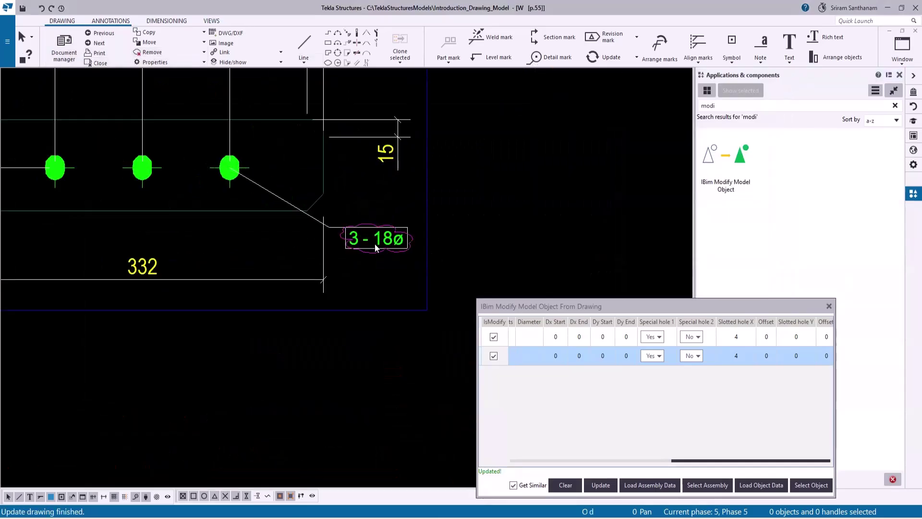
# Modify the bolt mark so it reads 3-18ø (18x22Lg Slot)
pyautogui.doubleClick(402, 243)
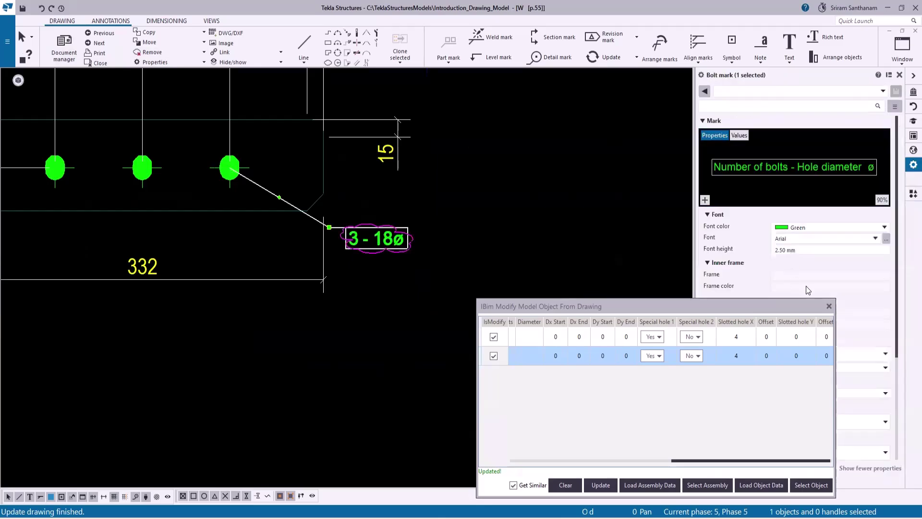
pyautogui.click(828, 306)
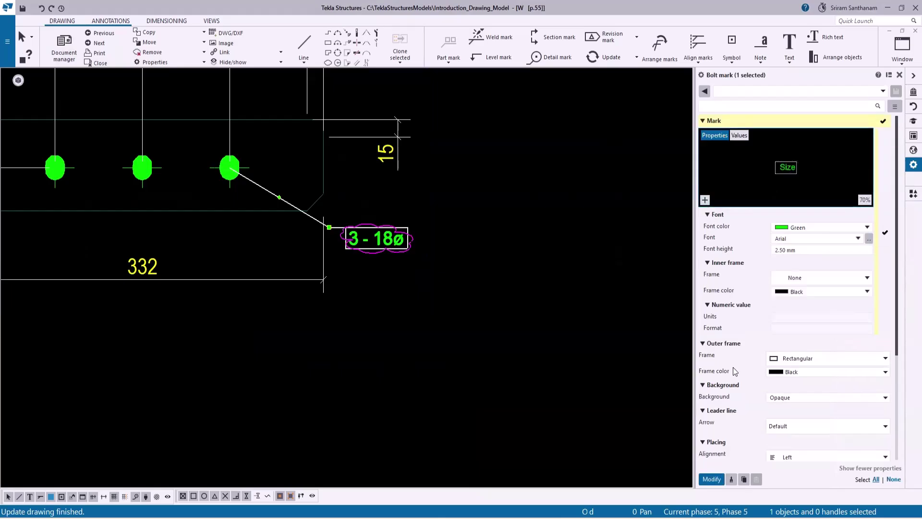
pyautogui.click(720, 479)
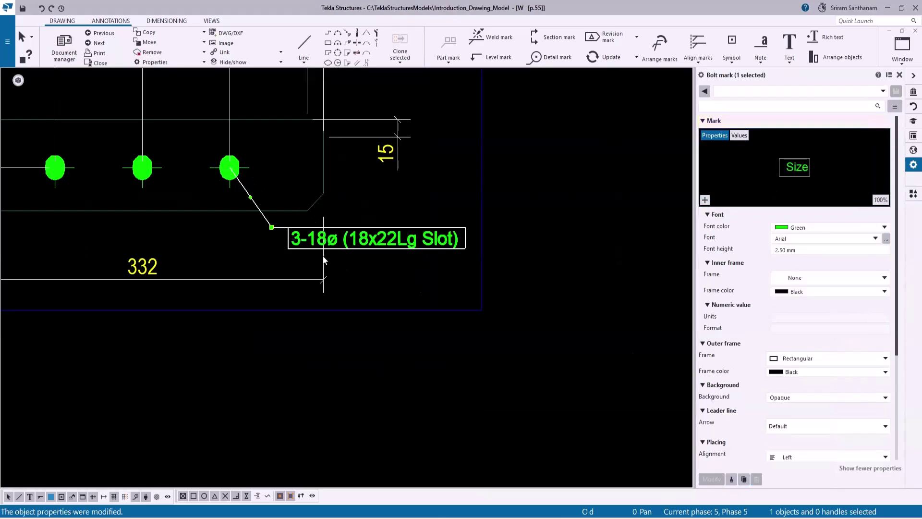
pyautogui.scroll(-2, 498, 267)
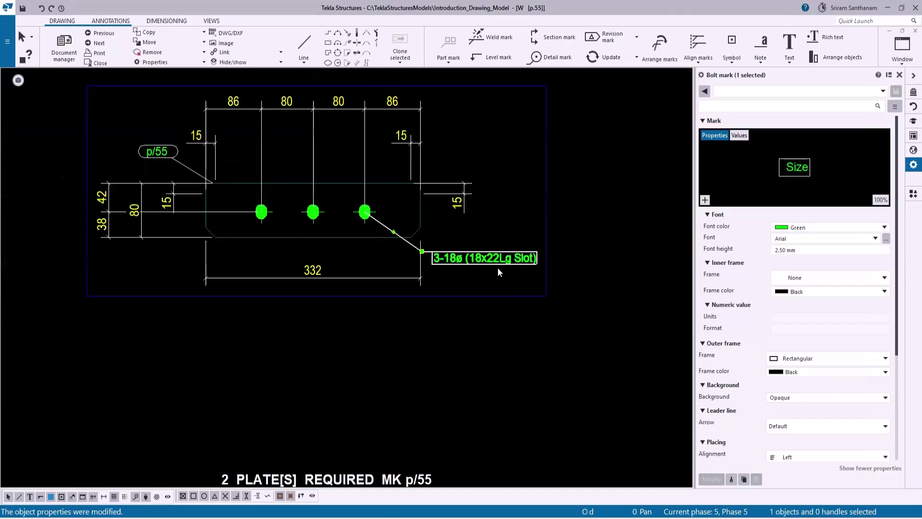
# Close drawing p.55, keeping the changes, and return to the 3D model
pyautogui.click(106, 67)
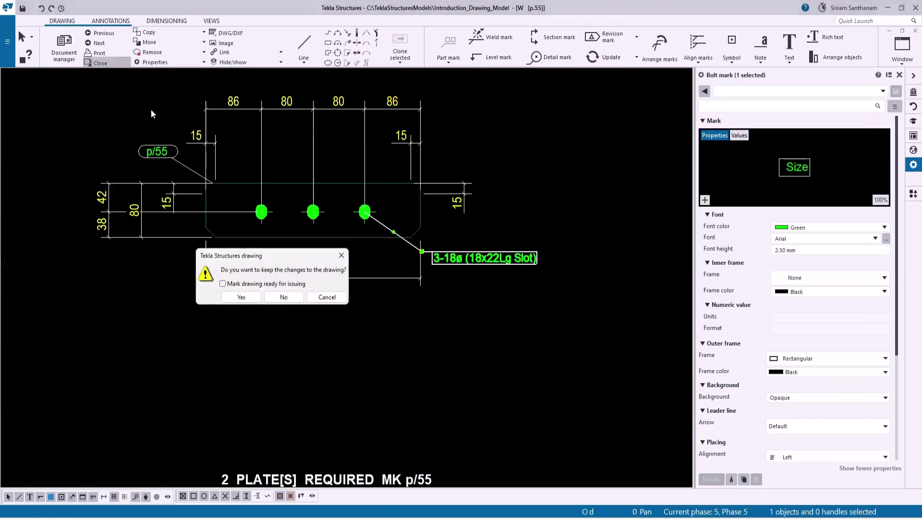
pyautogui.click(234, 291)
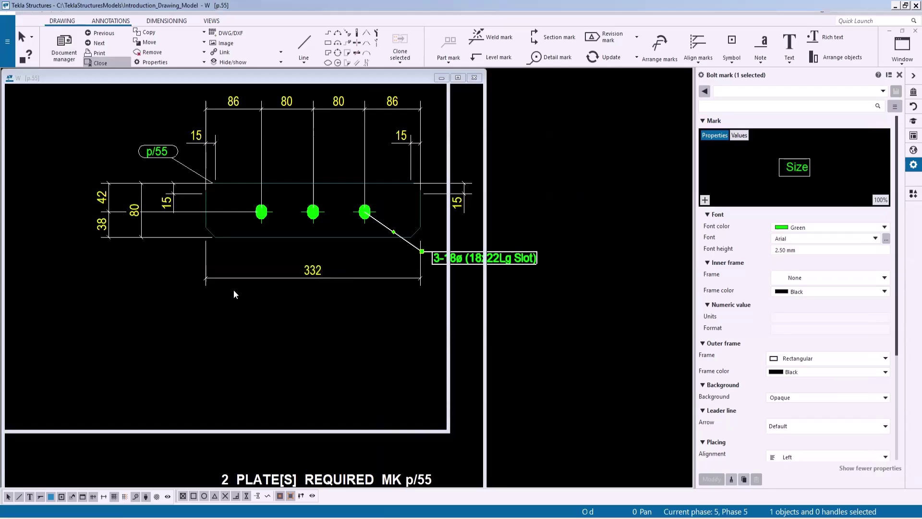
pyautogui.scroll(-3, 507, 300)
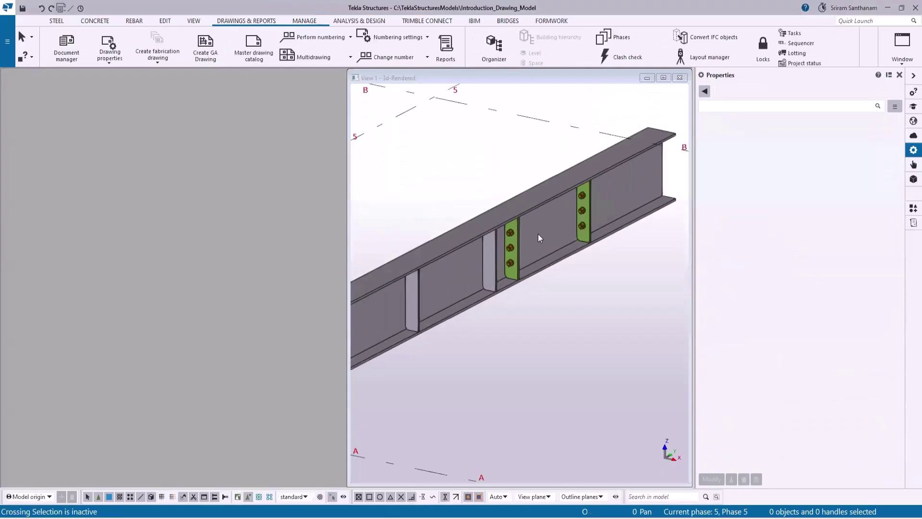
# Open drawing B.1 from the Document manager and tile it beside the 3D model, closing Properties
pyautogui.scroll(-5, 532, 243)
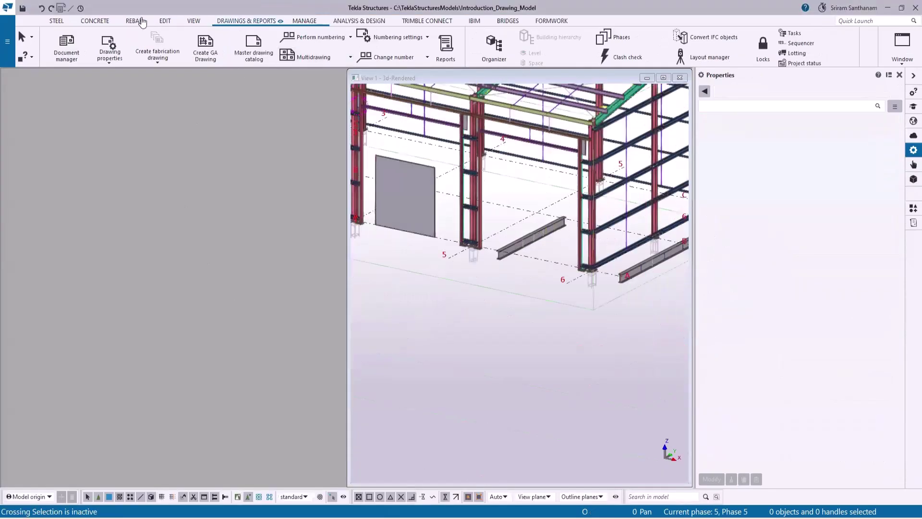
pyautogui.click(66, 46)
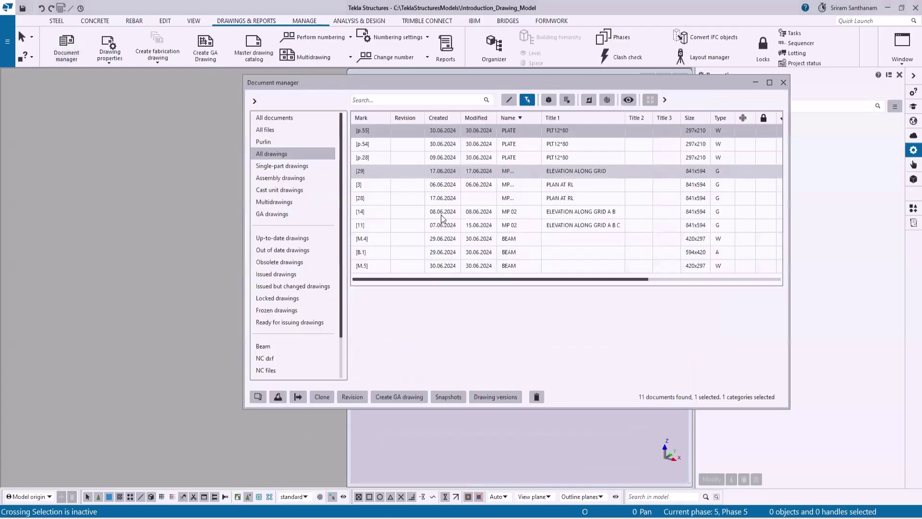
pyautogui.doubleClick(468, 254)
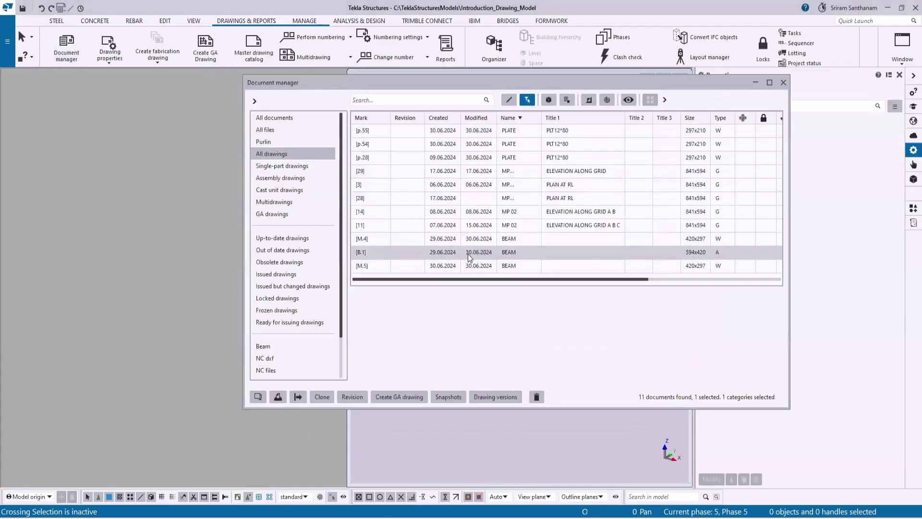
pyautogui.click(756, 83)
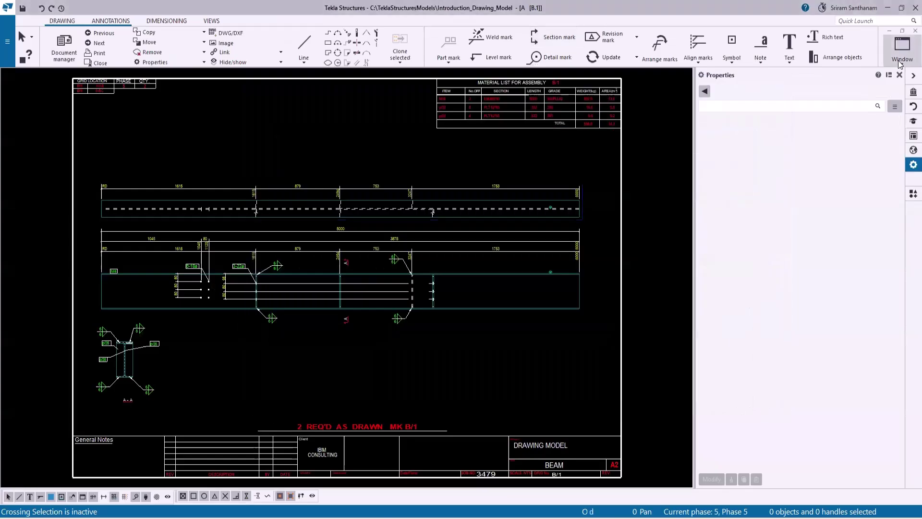
pyautogui.click(900, 64)
pyautogui.click(900, 89)
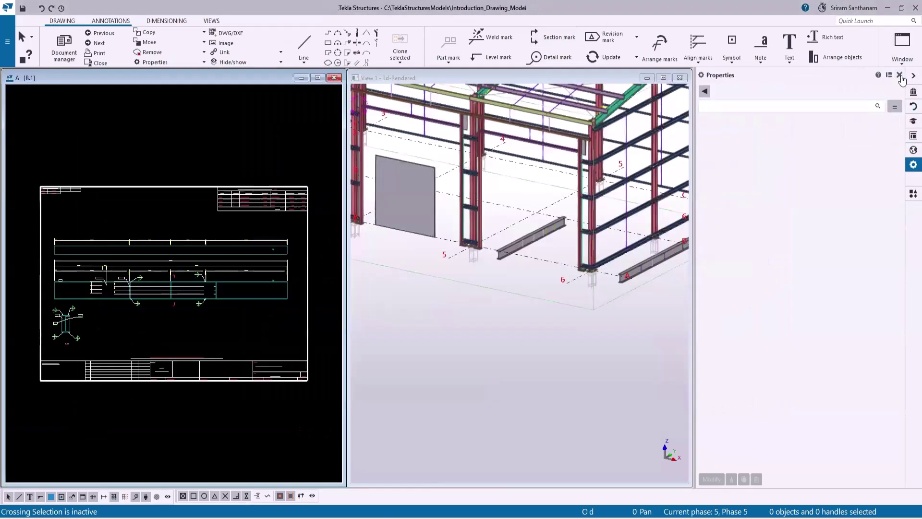
pyautogui.click(899, 75)
pyautogui.click(903, 45)
pyautogui.click(900, 89)
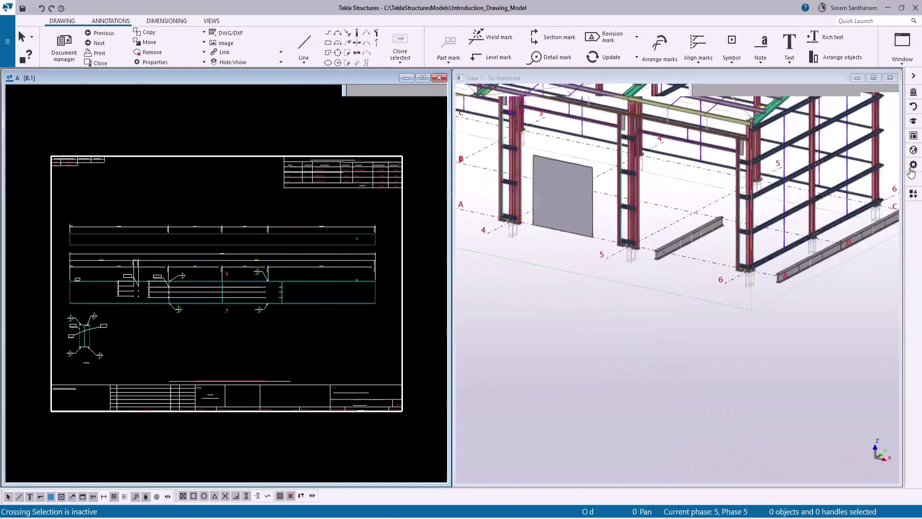
# Launch IBim Modify Model Object from Applications & components and pick a part in B.1
pyautogui.click(912, 194)
pyautogui.click(725, 161)
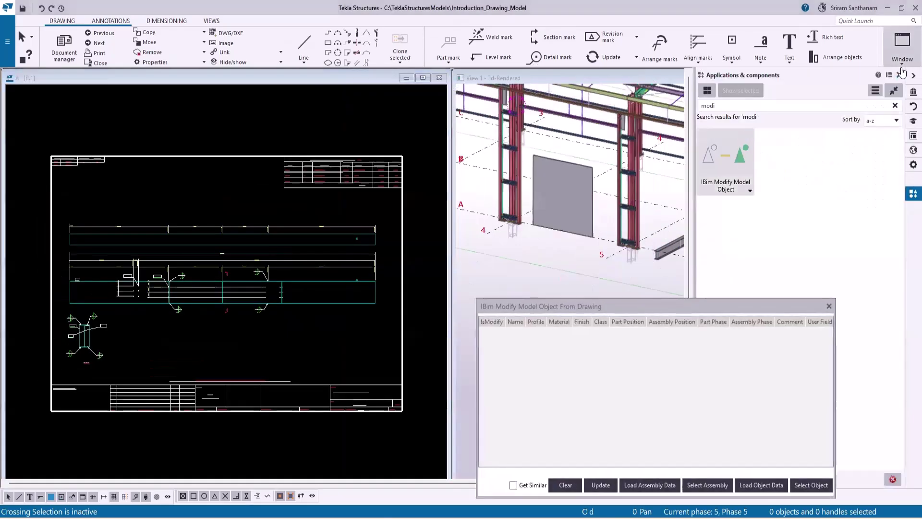
pyautogui.click(899, 75)
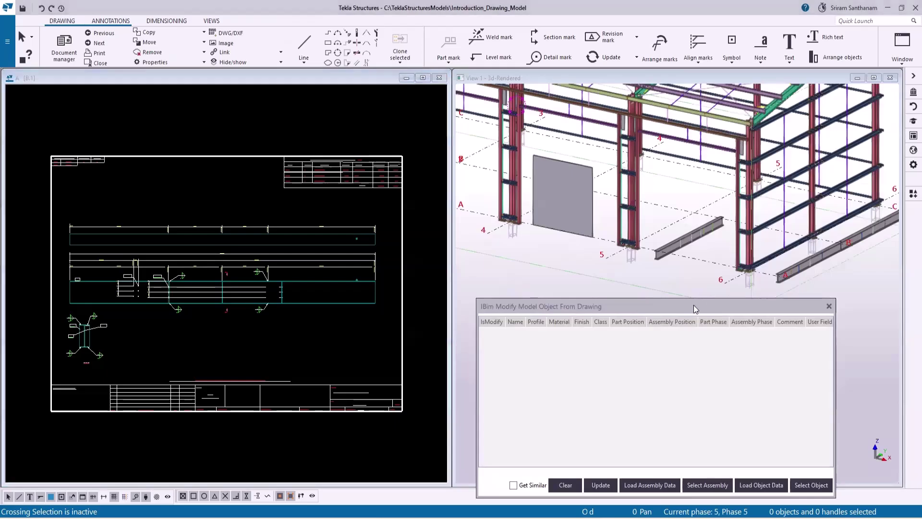
pyautogui.scroll(-3, 243, 189)
pyautogui.scroll(5, 244, 190)
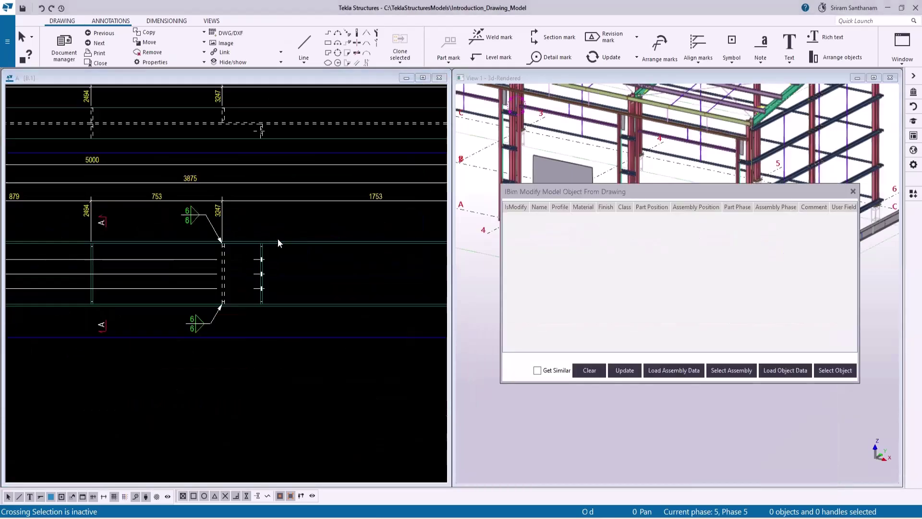
pyautogui.click(317, 241)
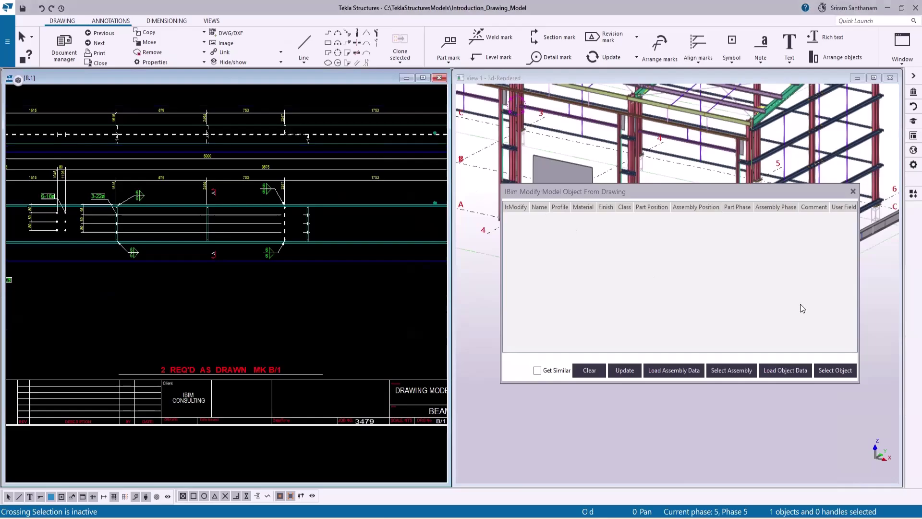
# Load assembly B/1's part data into the table, reloading with Get Similar ticked
pyautogui.click(669, 372)
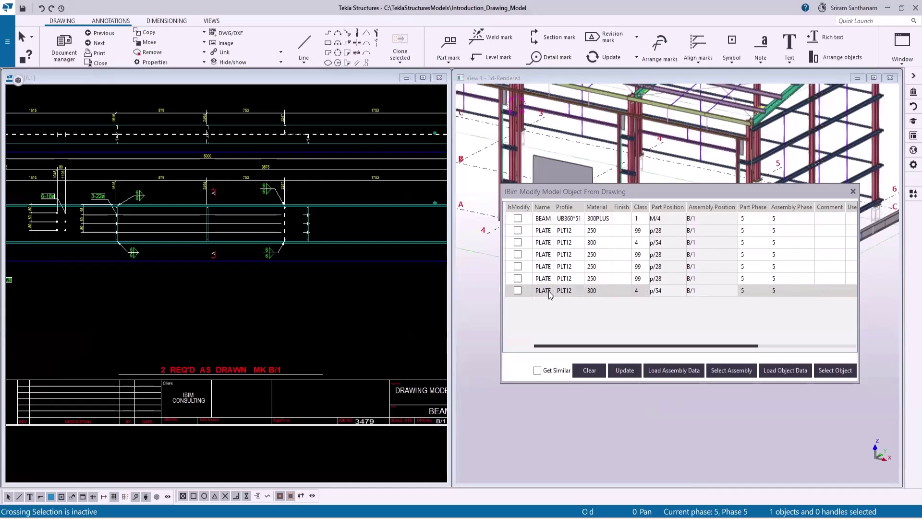
pyautogui.scroll(-3, 334, 289)
pyautogui.scroll(8, 335, 289)
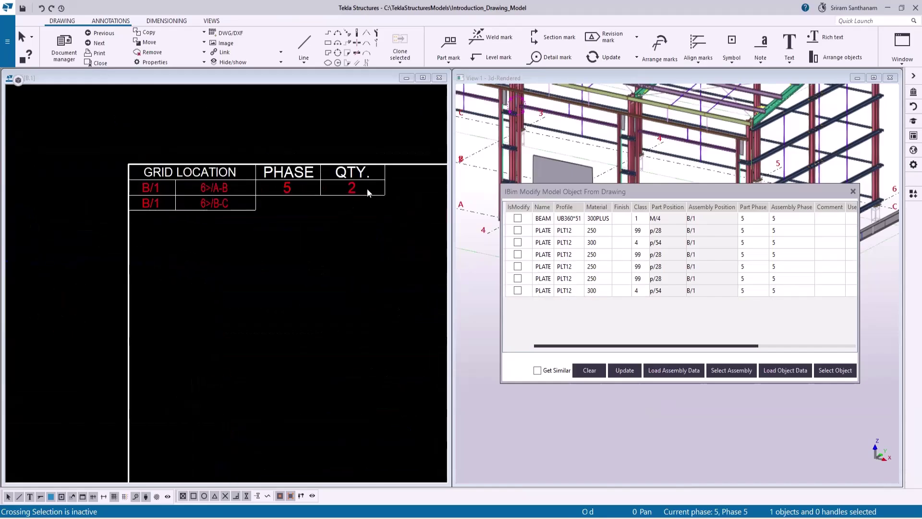
pyautogui.scroll(-6, 139, 138)
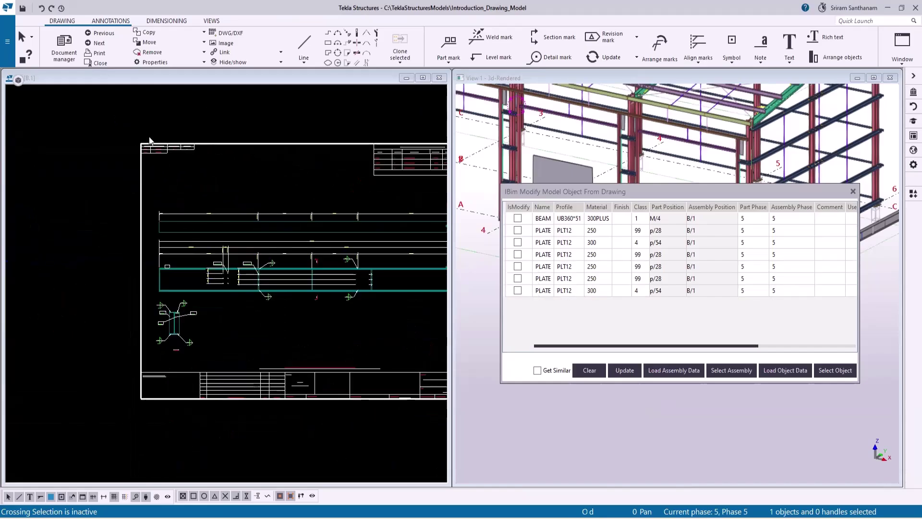
pyautogui.scroll(-1, 249, 171)
pyautogui.scroll(1, 403, 262)
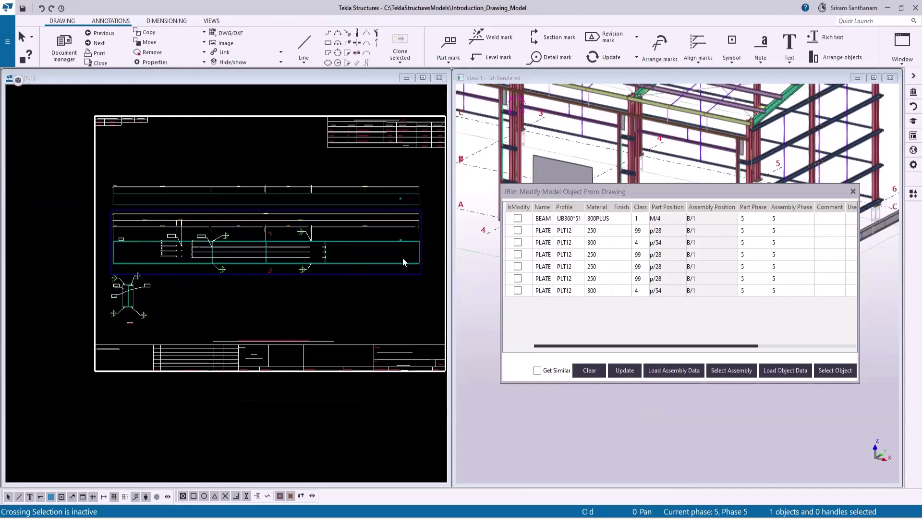
pyautogui.click(537, 370)
pyautogui.click(665, 372)
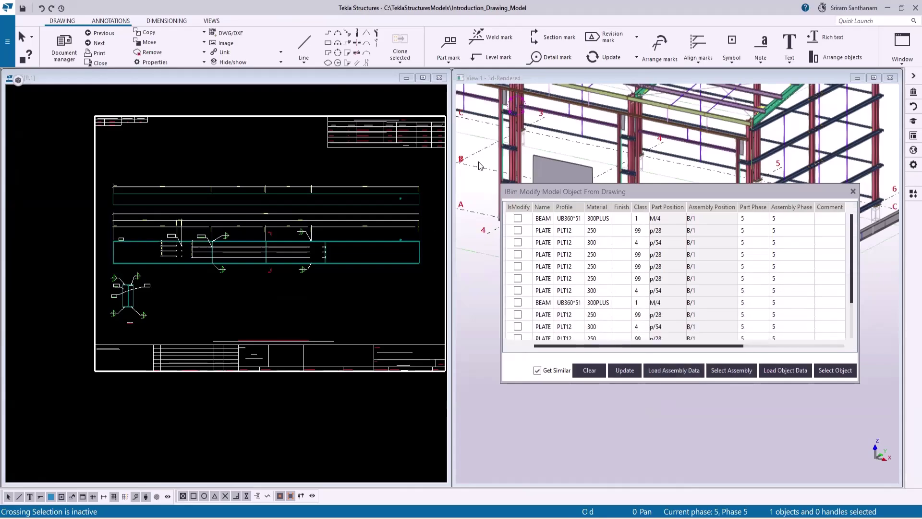
# Select the beam assembly in the model and pick the BEAM row in the table
pyautogui.moveTo(585, 198); pyautogui.dragTo(586, 272)
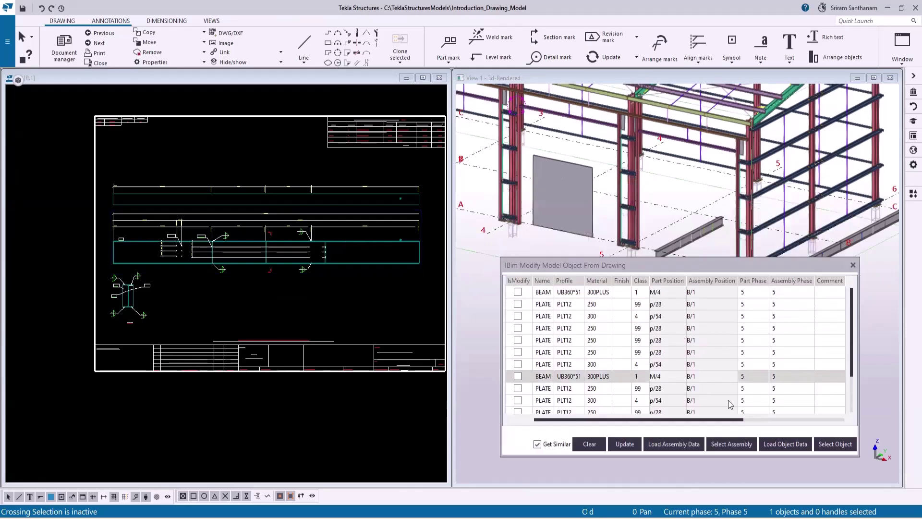
pyautogui.click(730, 444)
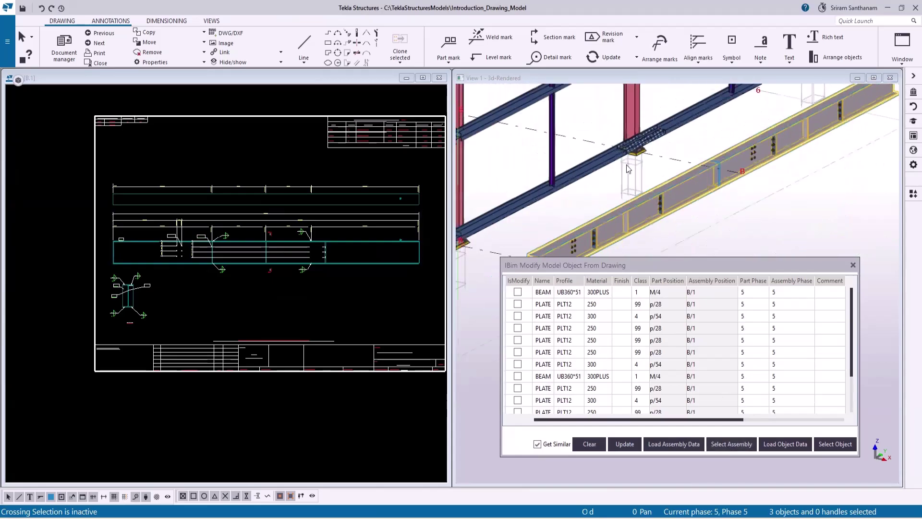
pyautogui.moveTo(668, 265); pyautogui.dragTo(661, 221)
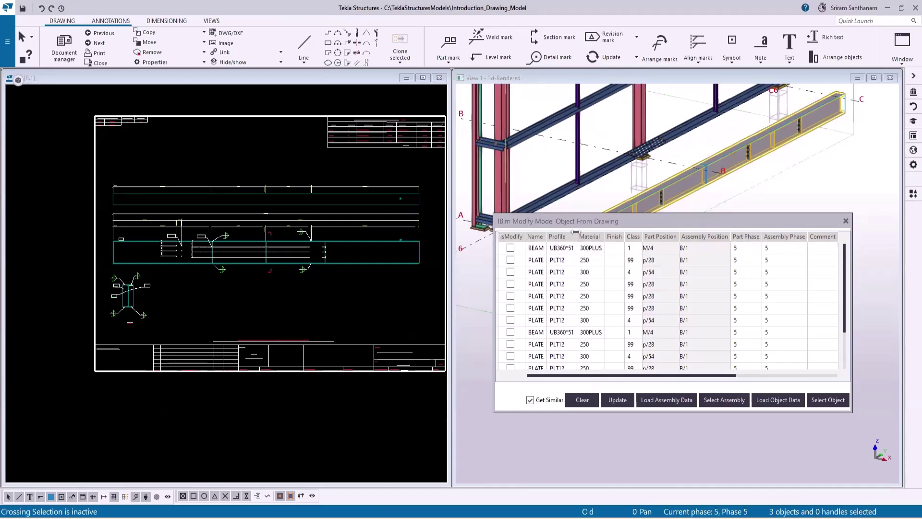
pyautogui.click(600, 248)
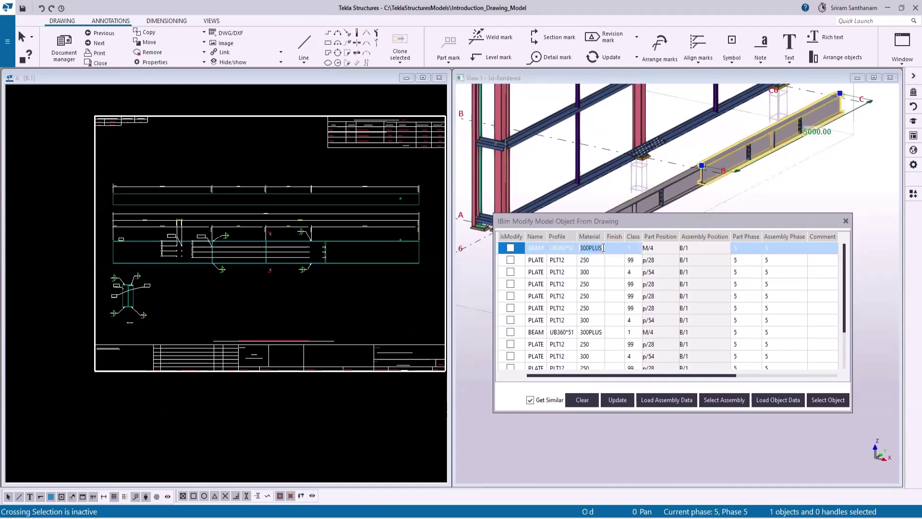
# Change the Class of the three PLATE 300 rows from 4 to 99
pyautogui.click(630, 272)
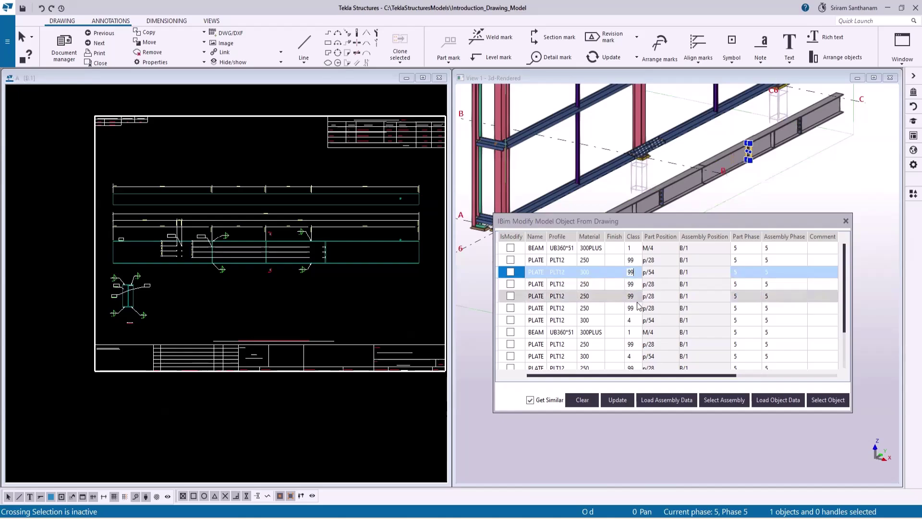
pyautogui.click(630, 319)
pyautogui.write('99')
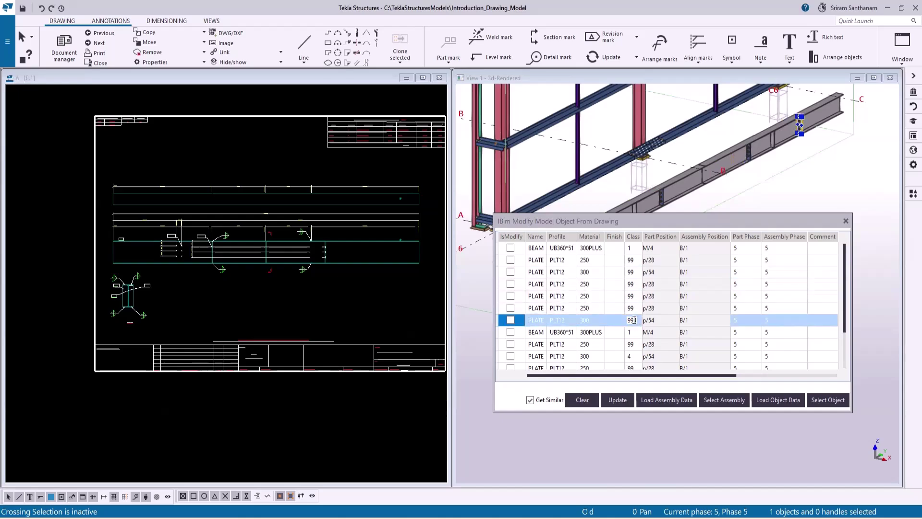
pyautogui.scroll(-2, 634, 319)
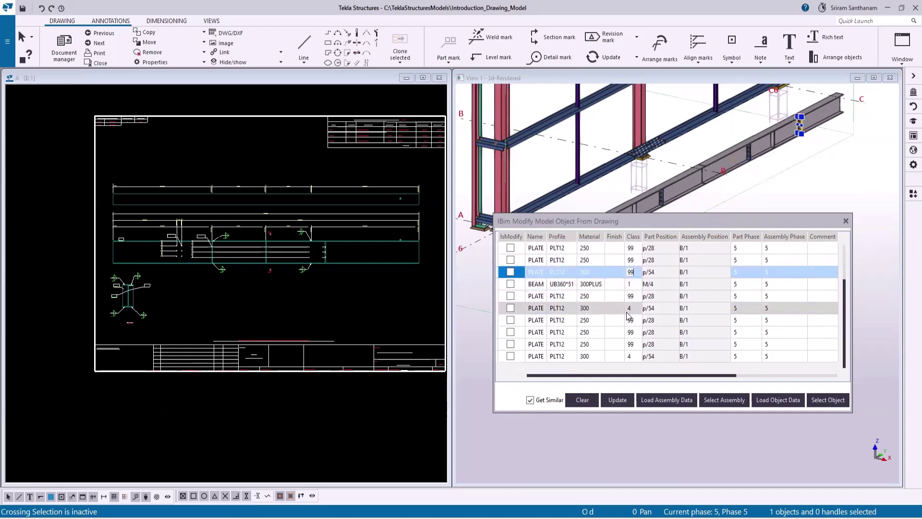
pyautogui.click(632, 310)
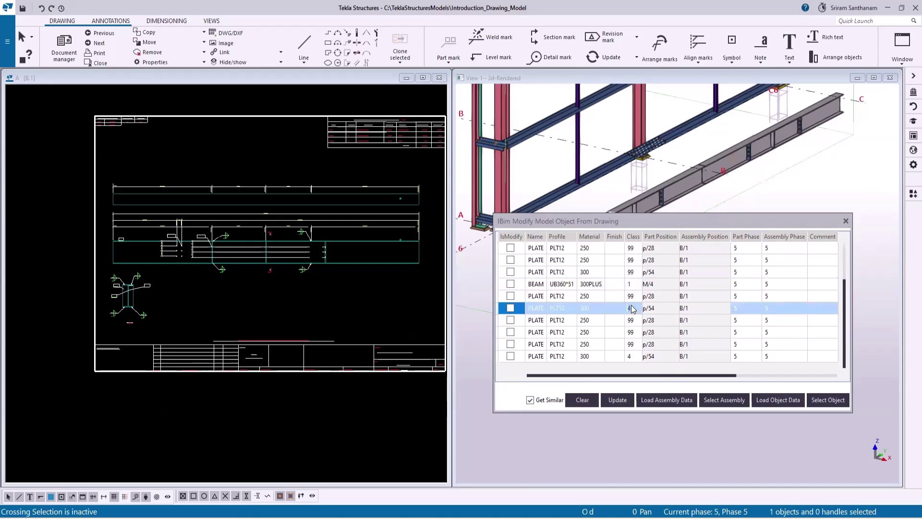
pyautogui.write('99')
pyautogui.click(632, 358)
pyautogui.write('99')
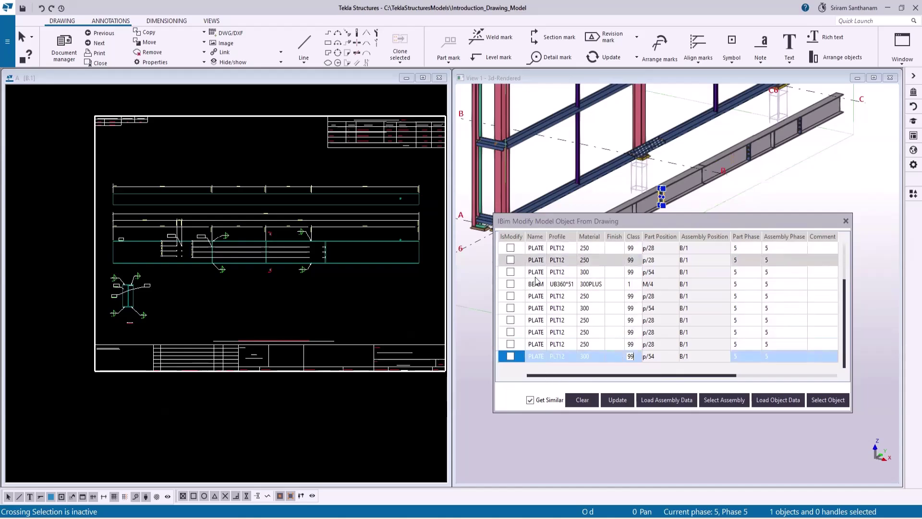
pyautogui.scroll(2, 528, 252)
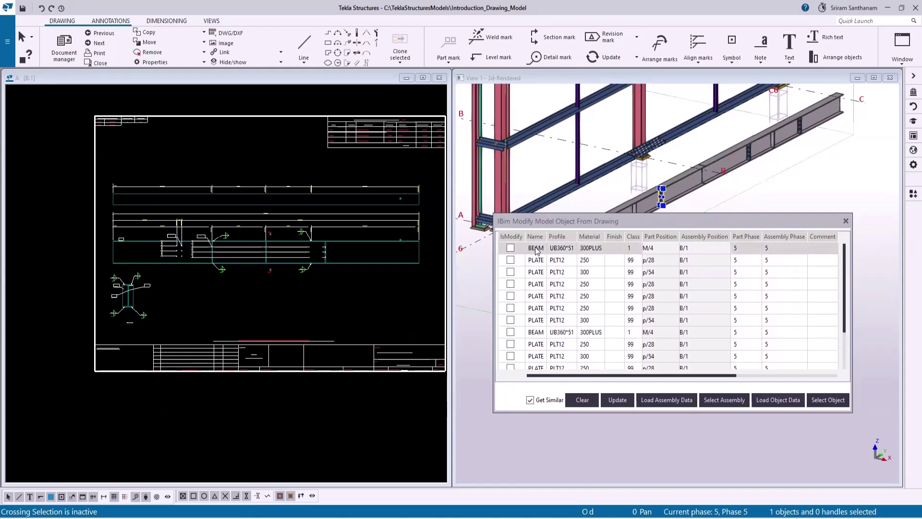
# Select all 14 rows, tick IsModify, and apply the update to the model
pyautogui.click(537, 251)
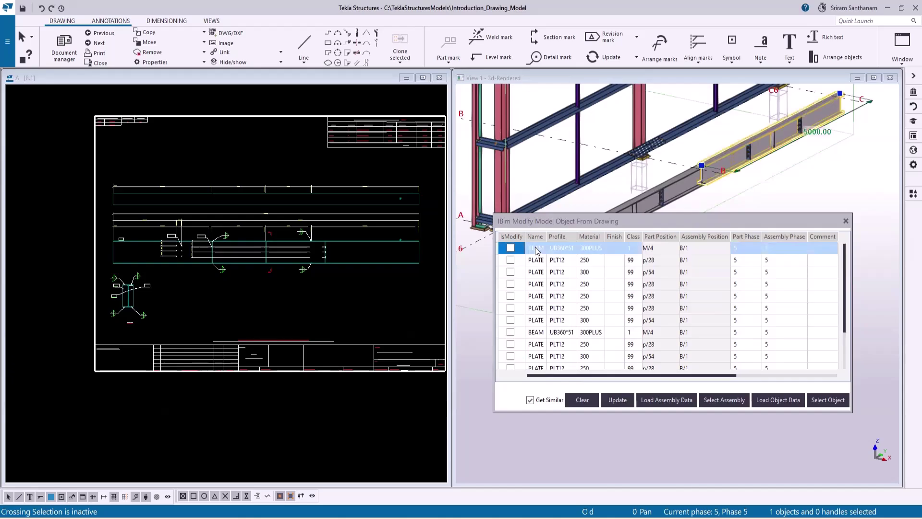
pyautogui.scroll(-2, 551, 283)
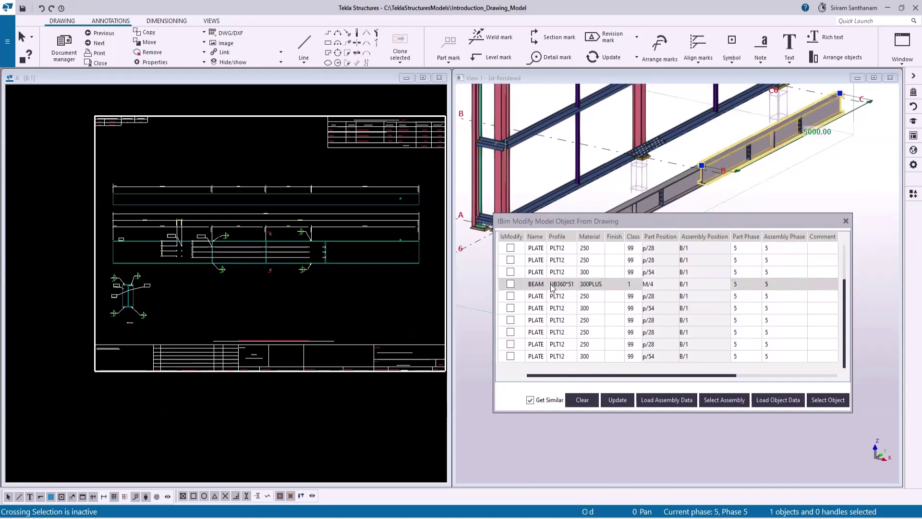
pyautogui.hotkey('ctrl', 'a')
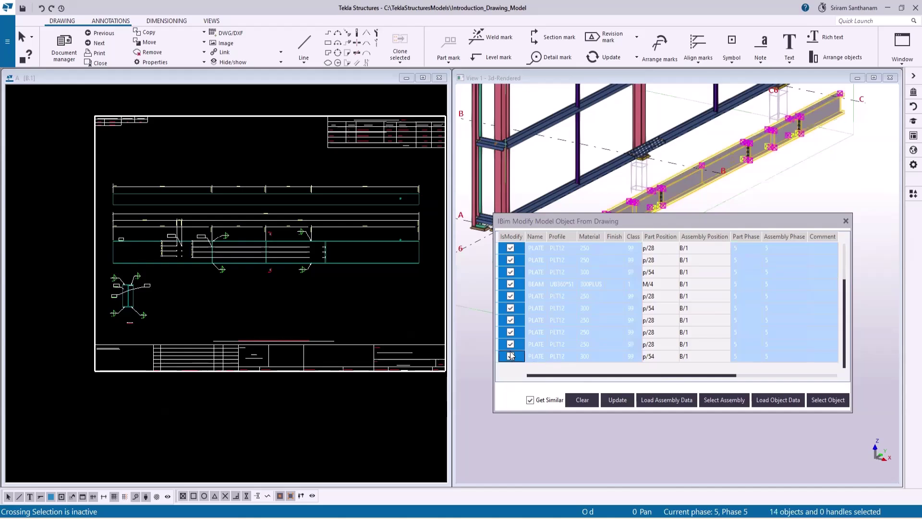
pyautogui.click(510, 356)
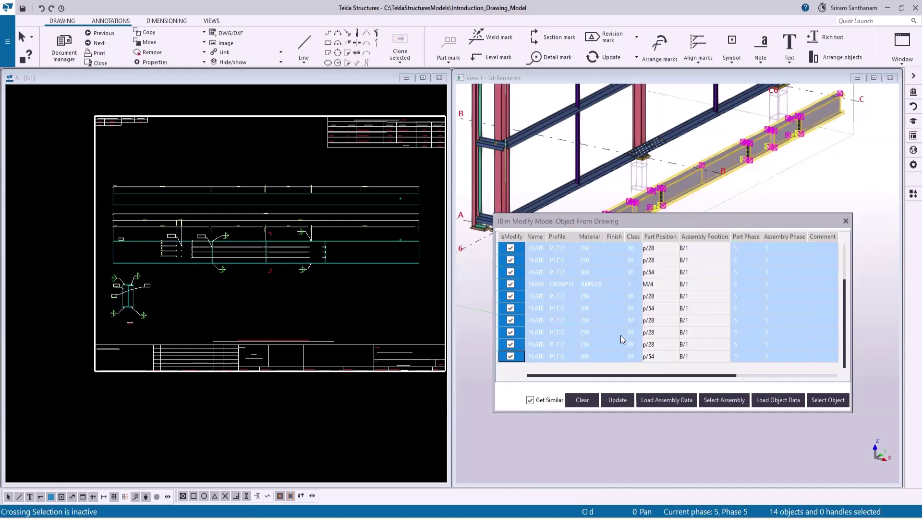
pyautogui.click(615, 403)
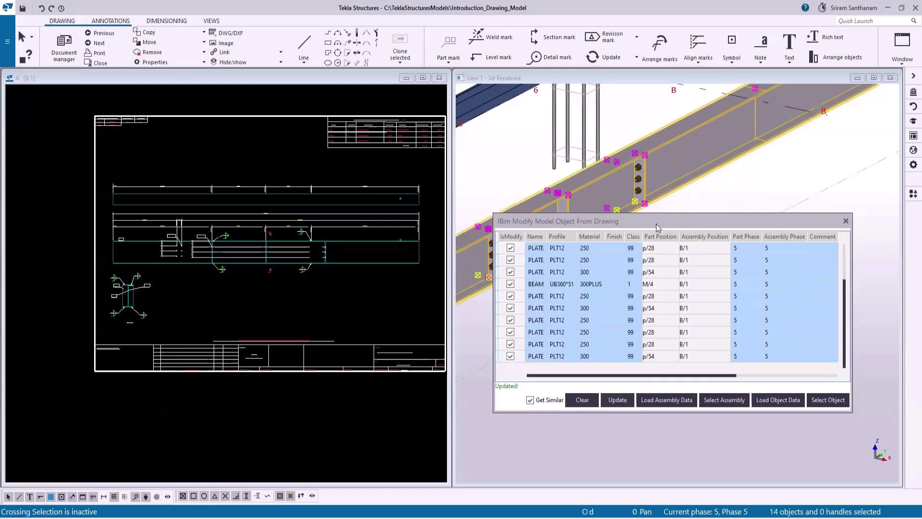
# Zoom through the 3D view and section A-A, clear the selection, and close drawing B.1
pyautogui.moveTo(656, 224); pyautogui.dragTo(653, 276)
pyautogui.scroll(-3, 590, 203)
pyautogui.scroll(5, 725, 138)
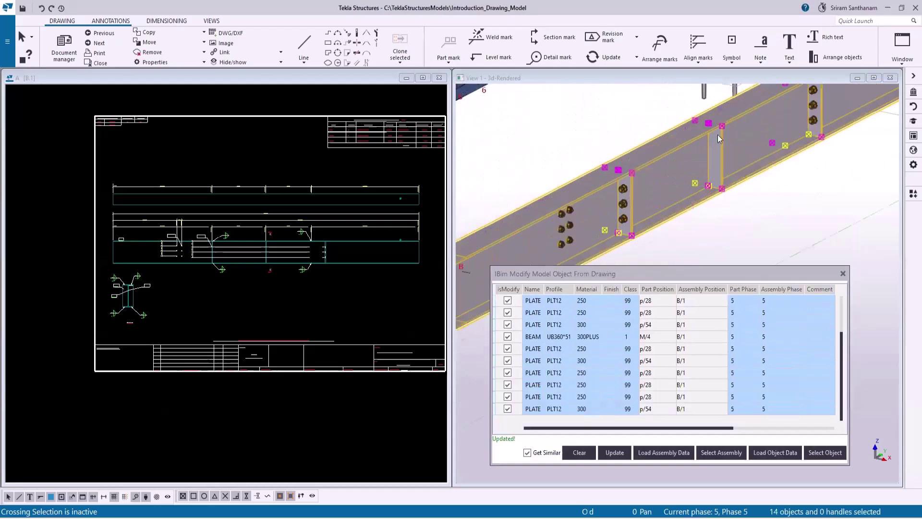
pyautogui.scroll(-3, 715, 140)
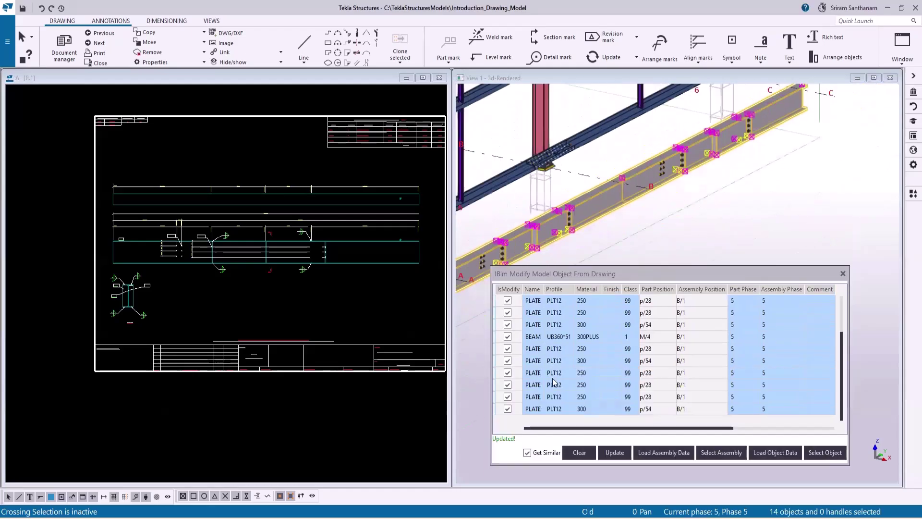
pyautogui.click(204, 293)
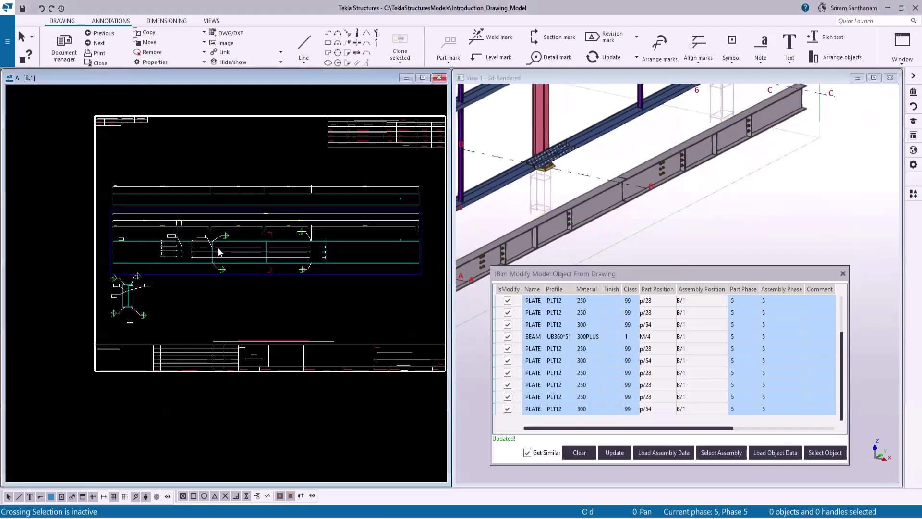
pyautogui.scroll(4, 219, 232)
pyautogui.scroll(5, 237, 183)
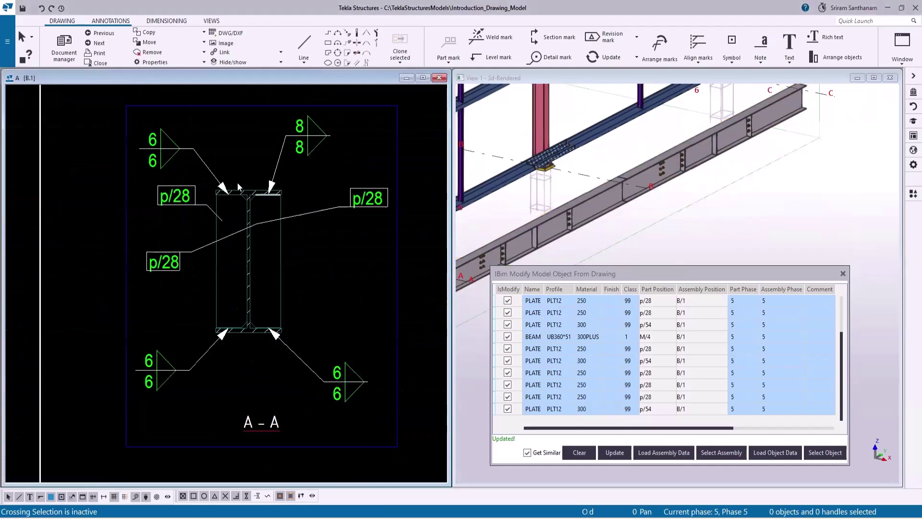
pyautogui.scroll(2, 302, 162)
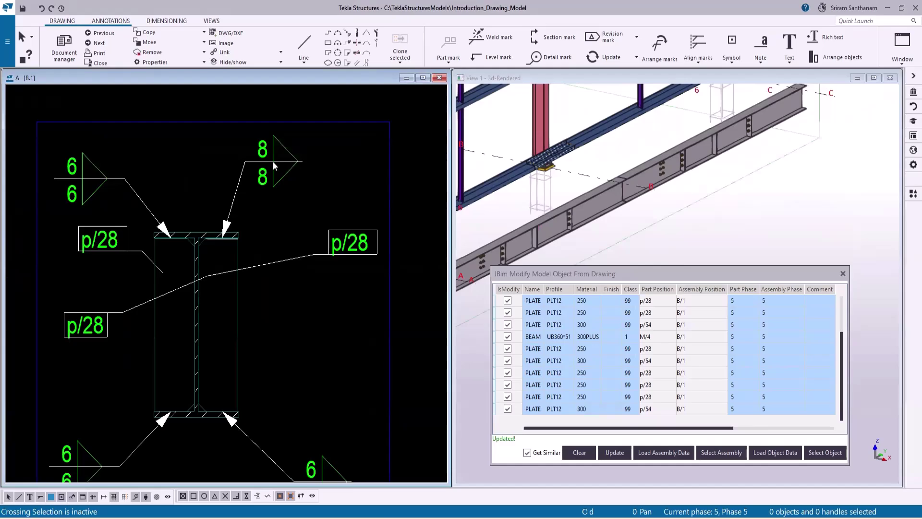
pyautogui.click(106, 62)
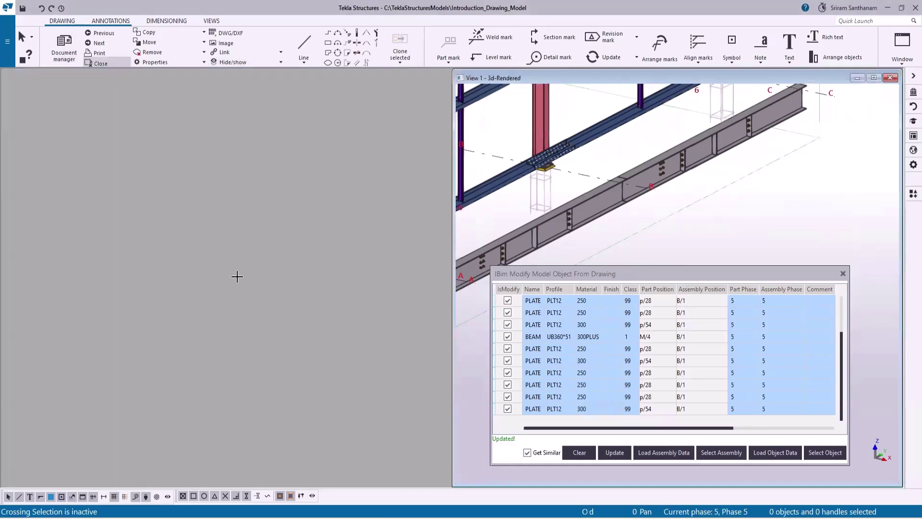
# Close the IBim dialog, run Display detailing on a beam segment, then open the Document manager
pyautogui.click(841, 274)
pyautogui.scroll(3, 684, 226)
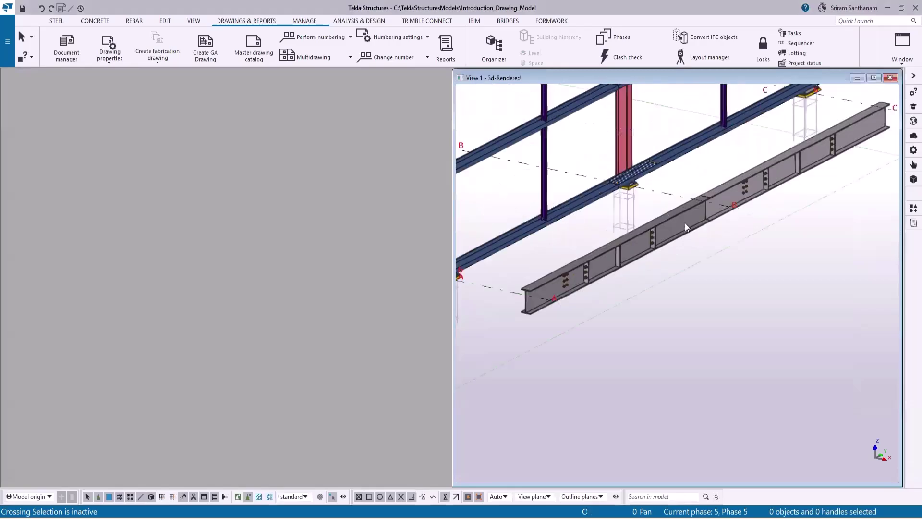
pyautogui.scroll(-3, 637, 226)
pyautogui.click(865, 21)
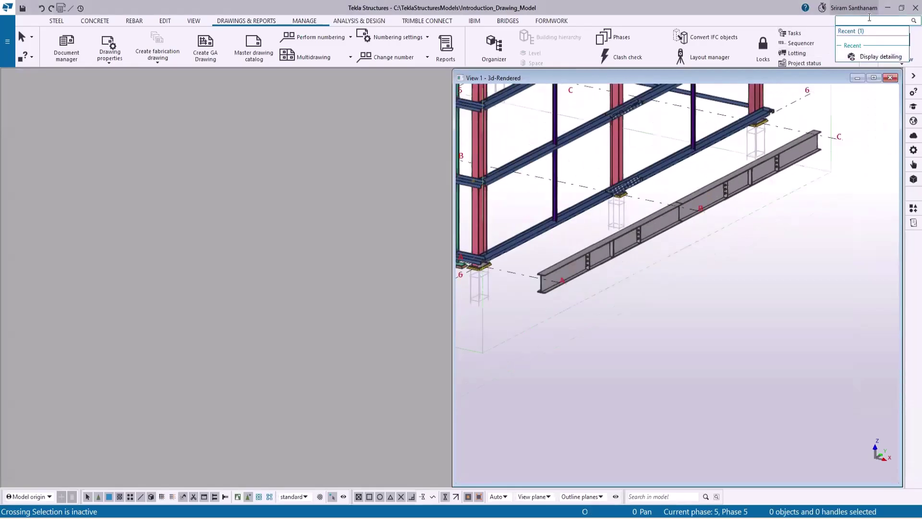
pyautogui.click(870, 57)
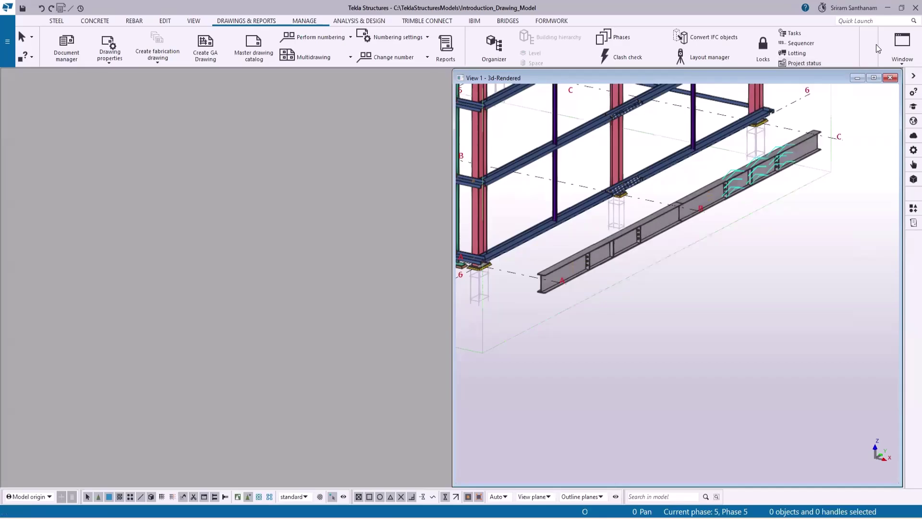
pyautogui.click(883, 20)
pyautogui.click(870, 57)
pyautogui.click(668, 215)
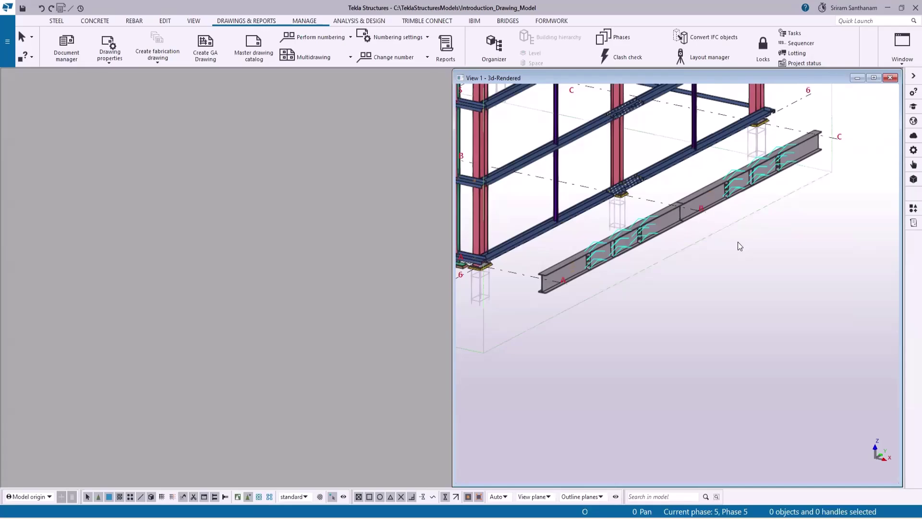
pyautogui.click(68, 45)
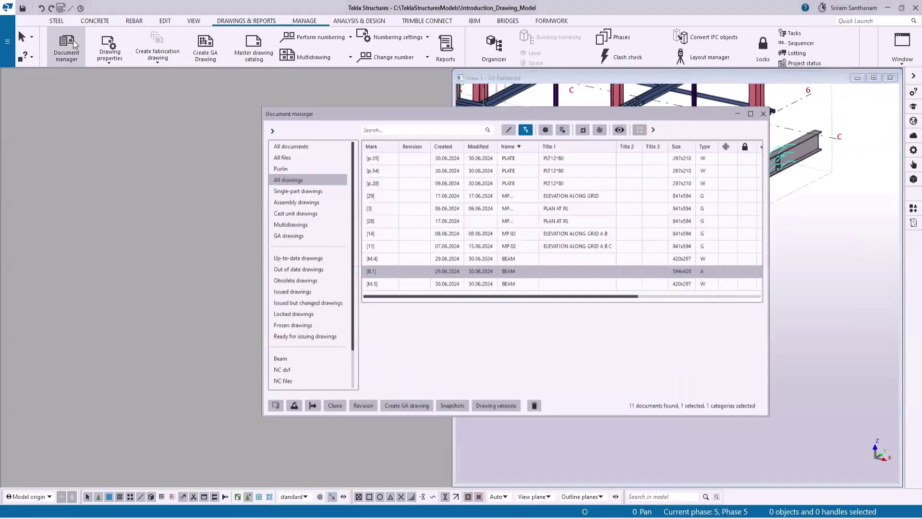
# Reopen drawing B.1 with Perform numbering and tile it vertically beside the 3D model
pyautogui.doubleClick(447, 250)
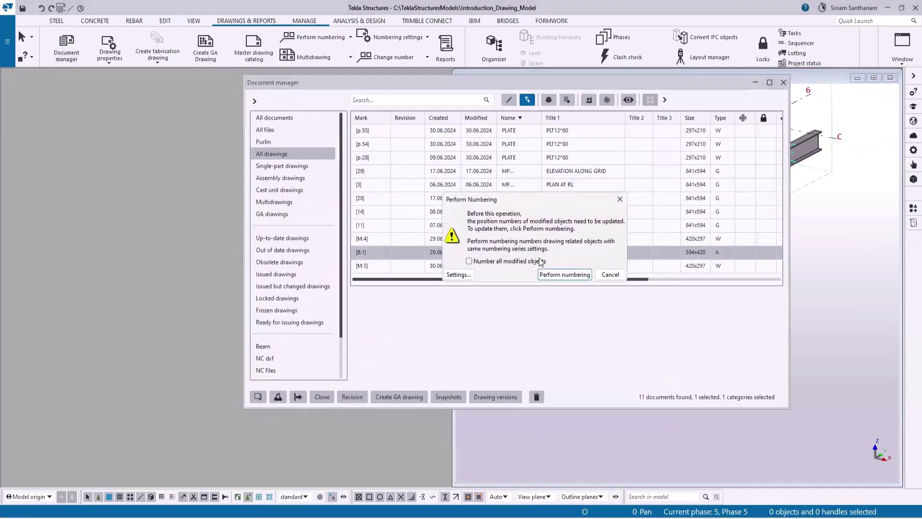
pyautogui.click(565, 274)
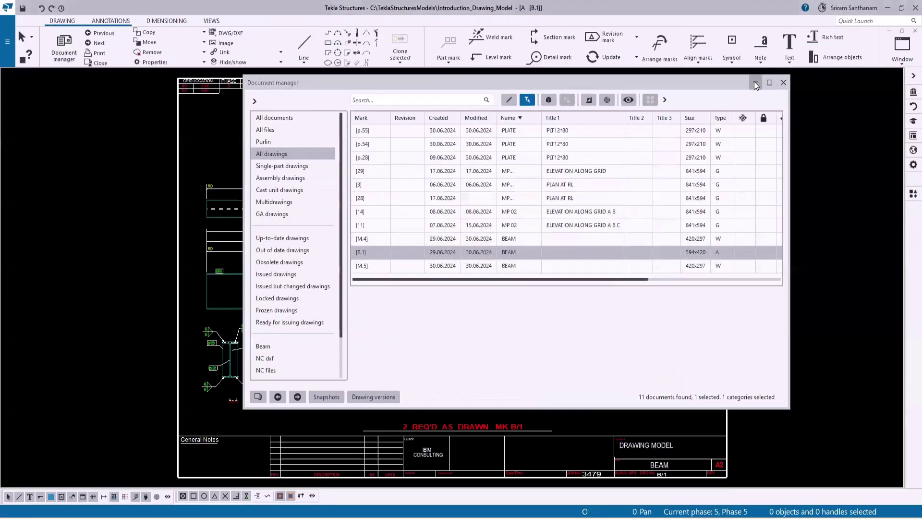
pyautogui.click(902, 53)
pyautogui.click(899, 60)
pyautogui.click(875, 93)
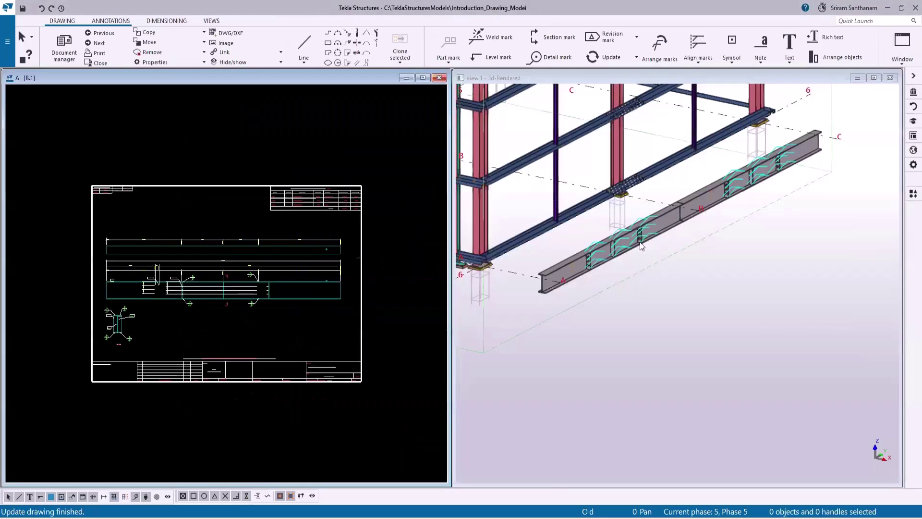
# Relaunch IBim Modify Model Object, pick the 8/8 weld mark, and load its object data
pyautogui.scroll(3, 236, 322)
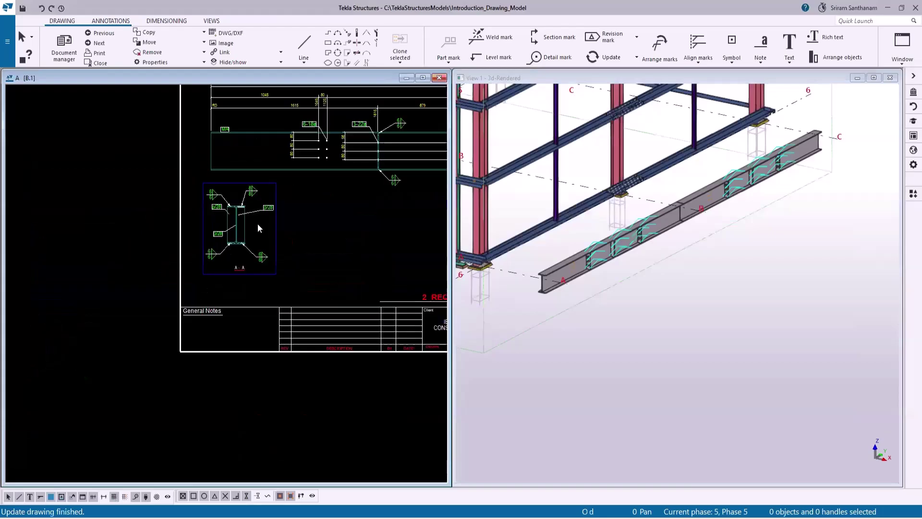
pyautogui.scroll(3, 258, 223)
pyautogui.click(913, 193)
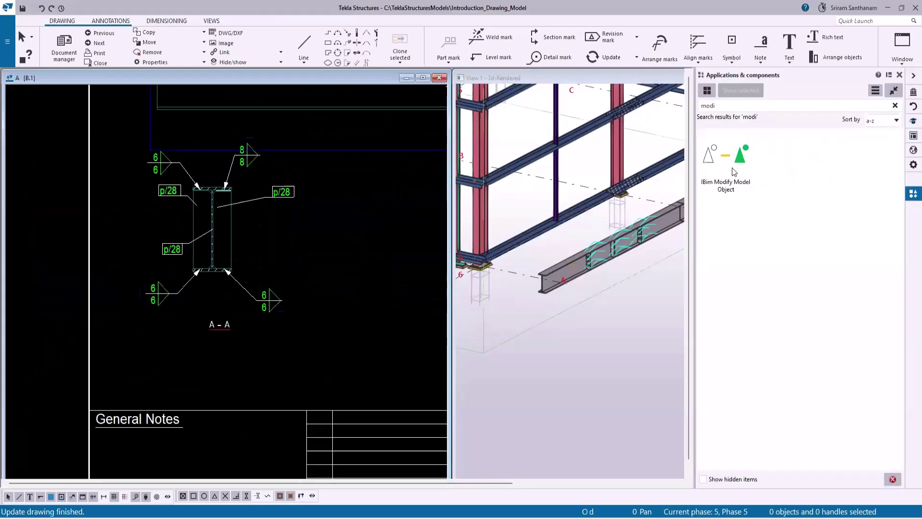
pyautogui.doubleClick(712, 155)
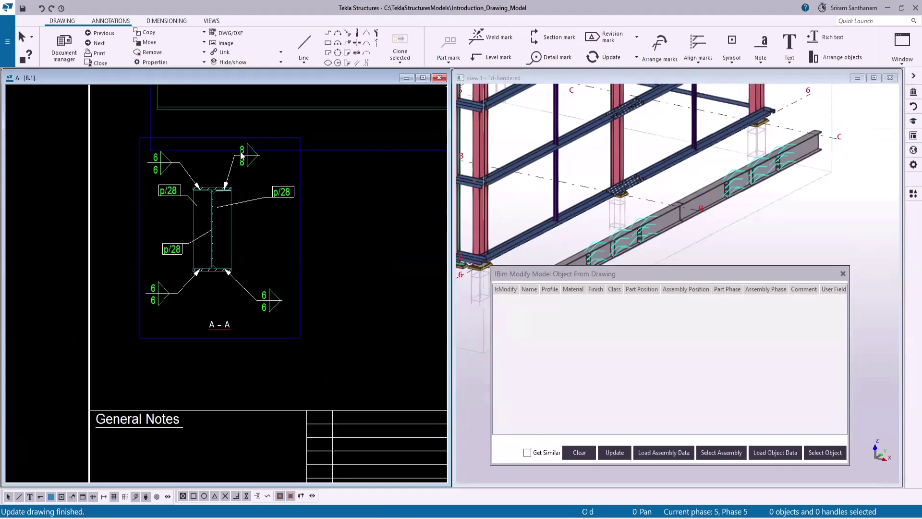
pyautogui.click(242, 159)
pyautogui.click(825, 453)
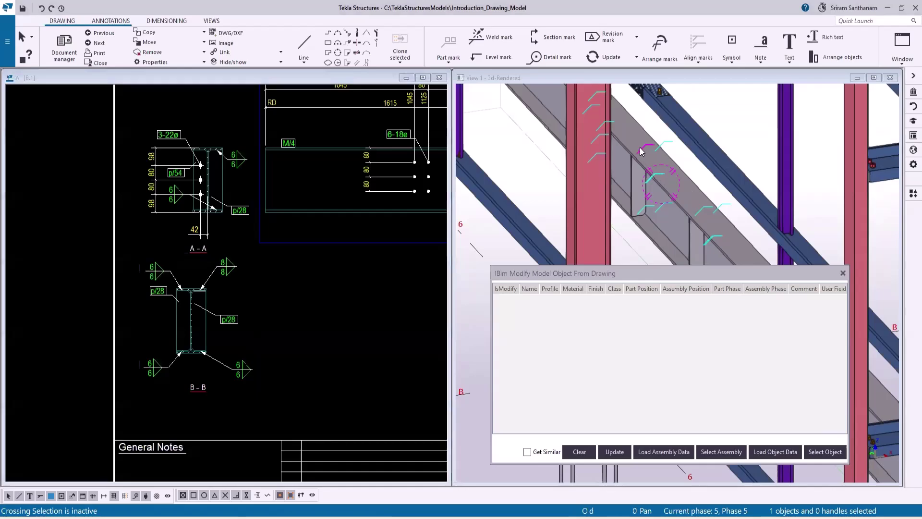
pyautogui.click(773, 454)
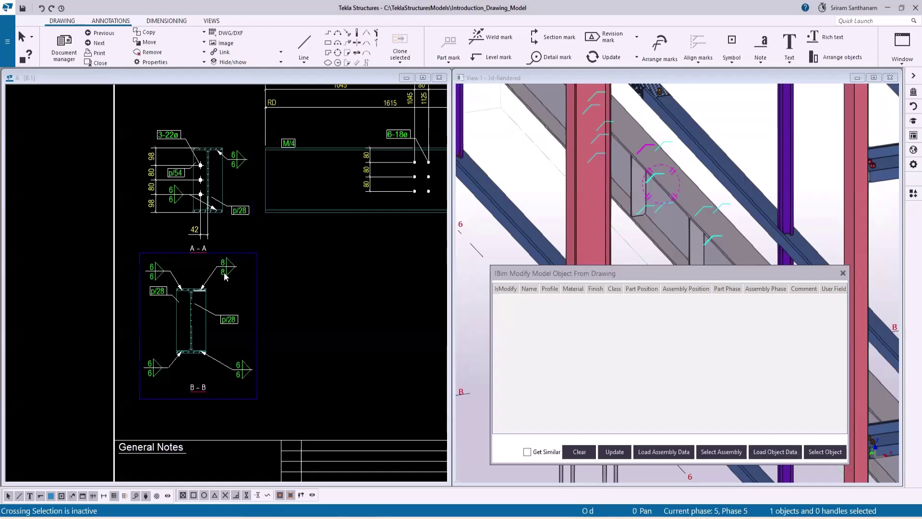
# Load the weld data and set its Above Size and Below Size from 8 to 6
pyautogui.click(758, 453)
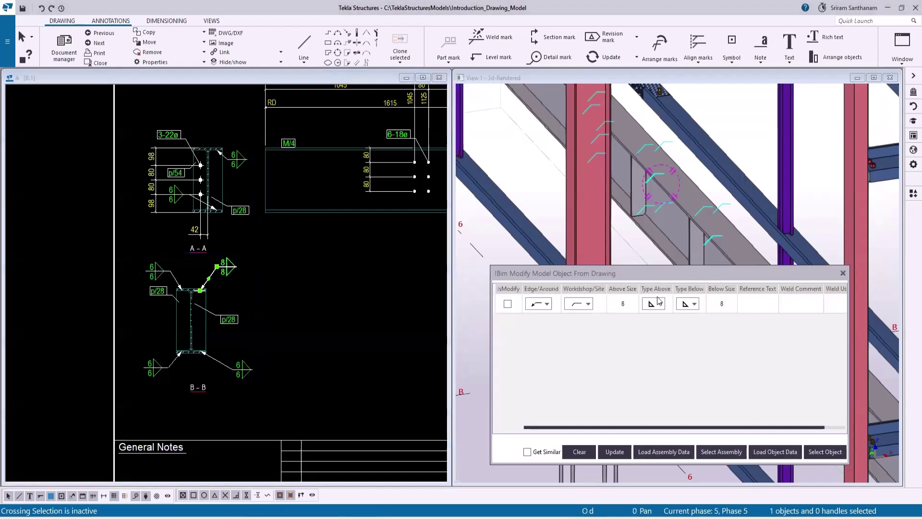
pyautogui.click(628, 304)
pyautogui.doubleClick(628, 304)
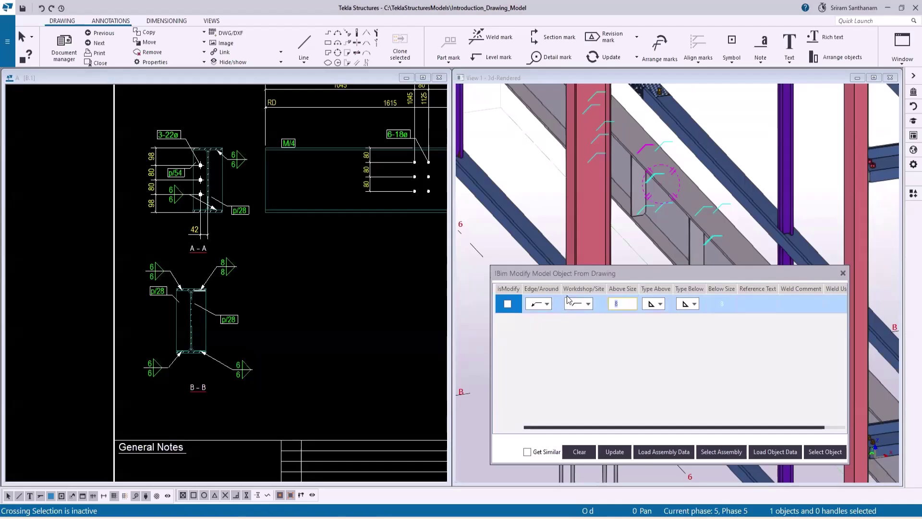
pyautogui.write('6')
pyautogui.click(724, 302)
pyautogui.write('6')
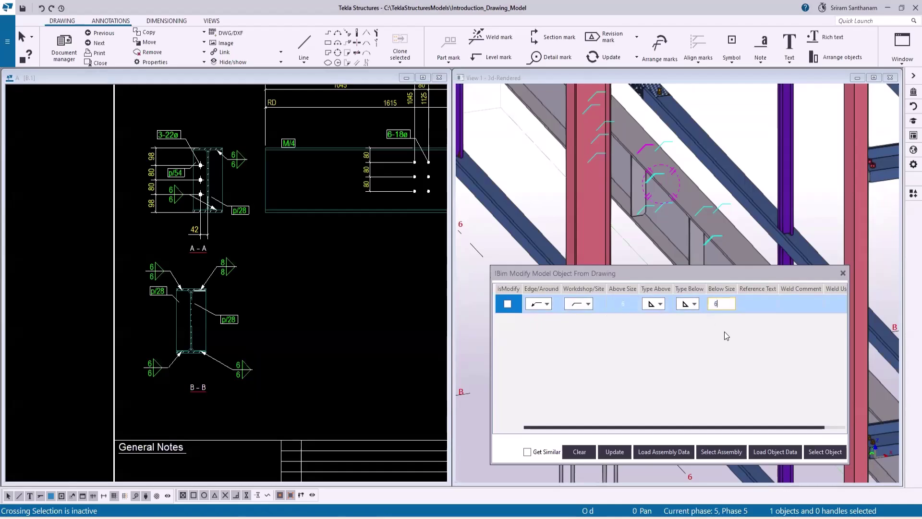
# Review the weld's edge, workshop/site and weld type options, leaving them unchanged
pyautogui.click(547, 304)
pyautogui.click(589, 307)
pyautogui.click(588, 308)
pyautogui.click(579, 318)
pyautogui.click(660, 305)
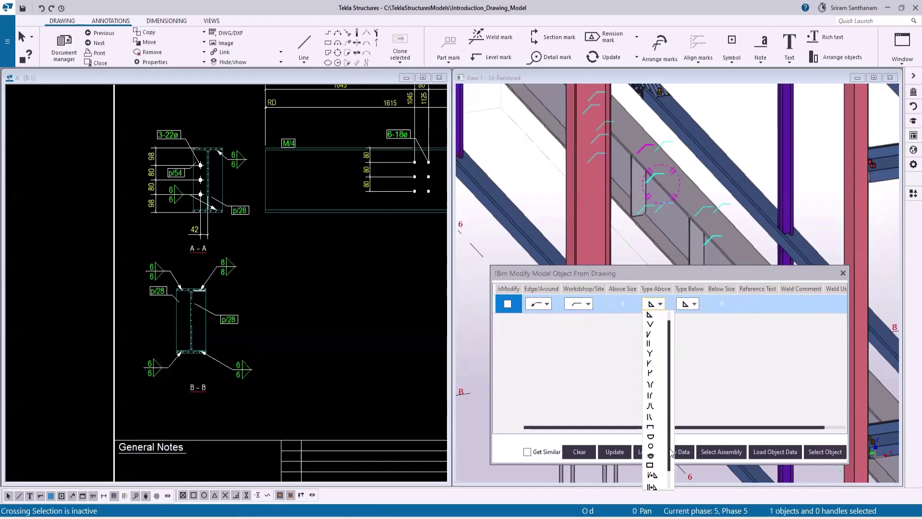
pyautogui.click(741, 376)
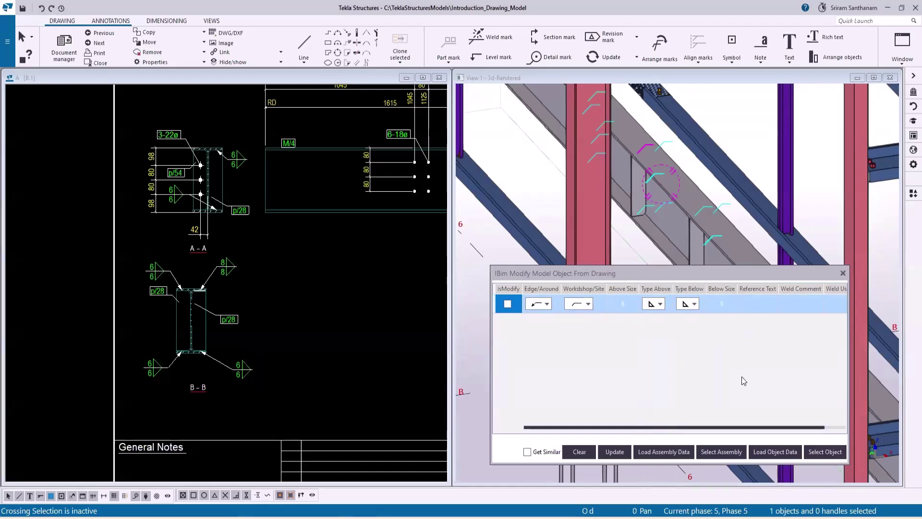
pyautogui.moveTo(735, 426); pyautogui.dragTo(757, 426)
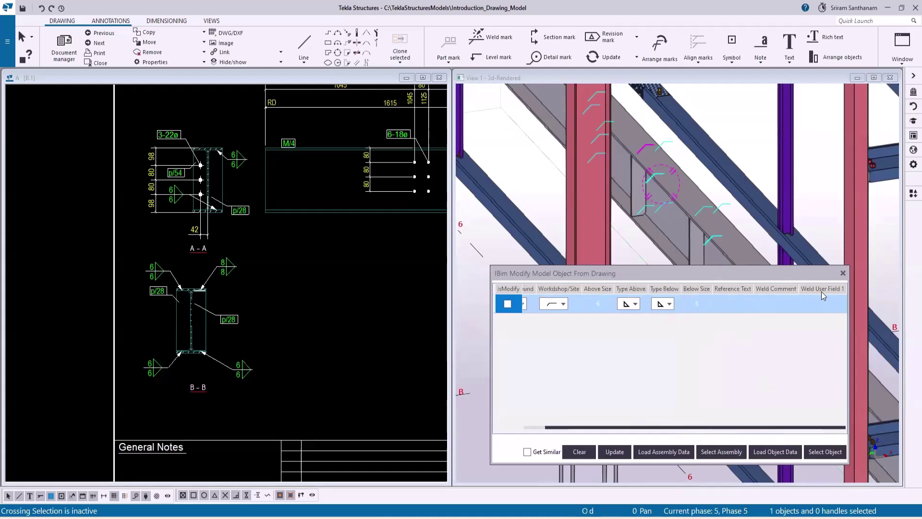
# Tick isModify on the weld row and apply the update to the model
pyautogui.click(508, 306)
pyautogui.click(615, 451)
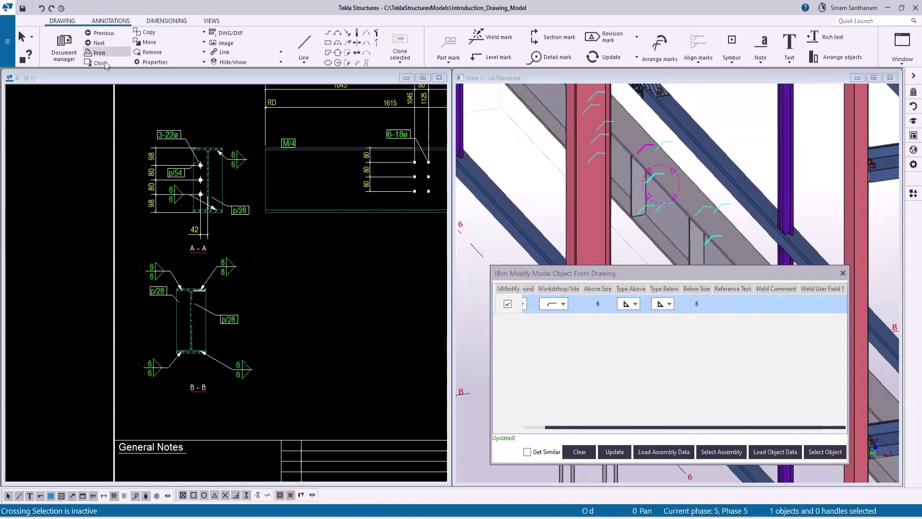
pyautogui.click(61, 49)
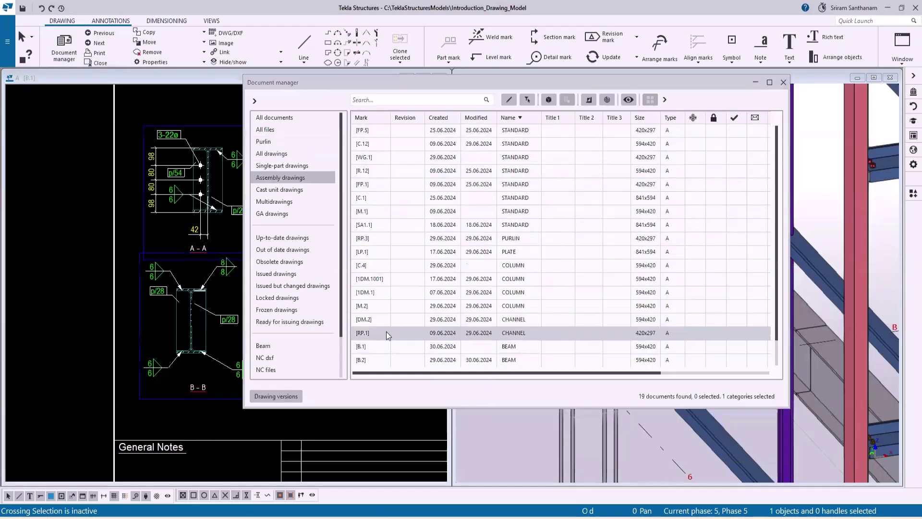
# Reopen drawing B.1, keeping changes and renumbering, then review the 6/6 weld marks
pyautogui.doubleClick(508, 347)
pyautogui.scroll(2, 155, 225)
pyautogui.scroll(3, 104, 178)
pyautogui.scroll(-4, 215, 185)
pyautogui.scroll(3, 177, 361)
pyautogui.scroll(3, 177, 361)
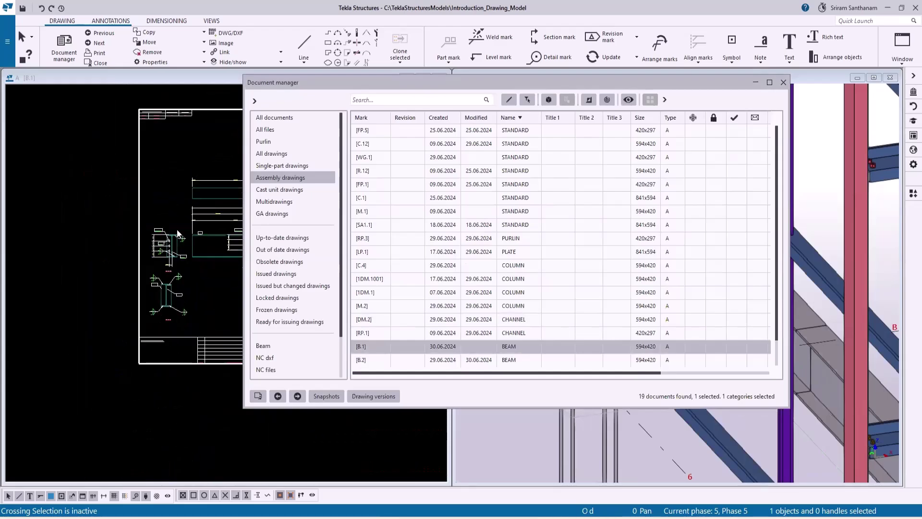
pyautogui.doubleClick(424, 348)
pyautogui.press('Return')
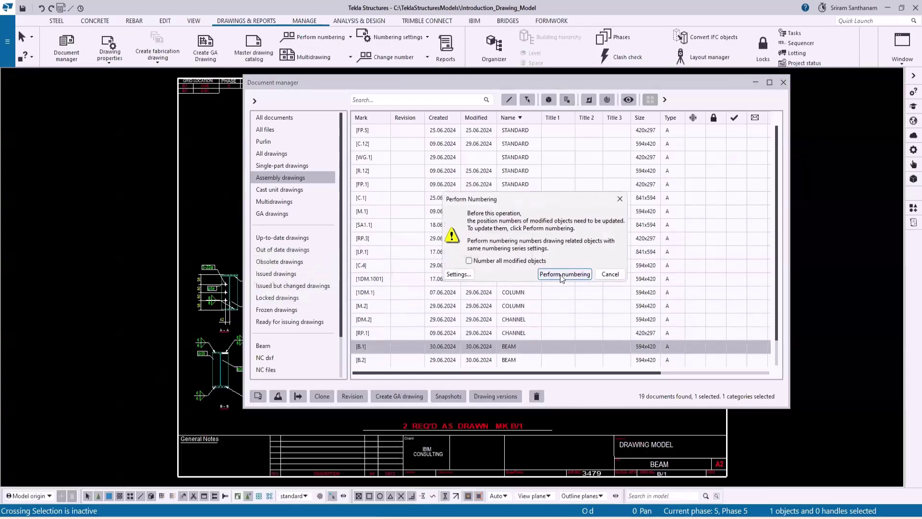
pyautogui.click(561, 273)
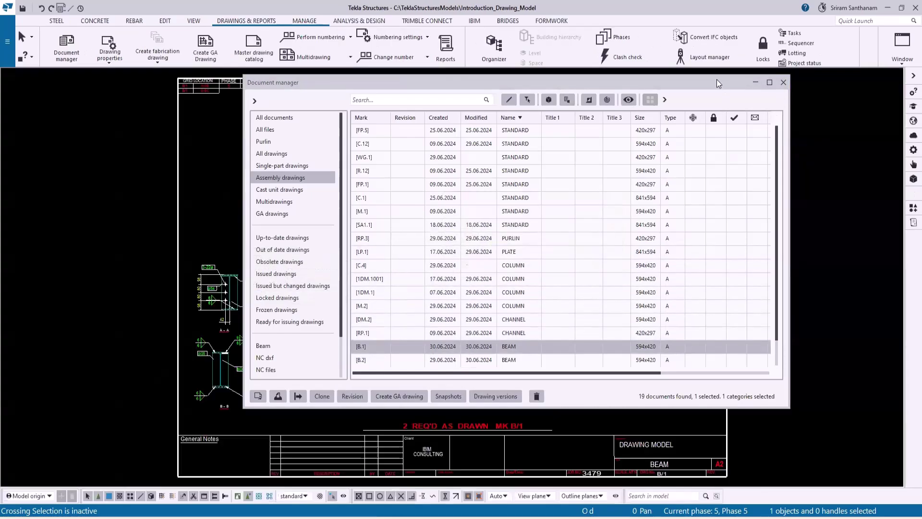
pyautogui.scroll(5, 246, 378)
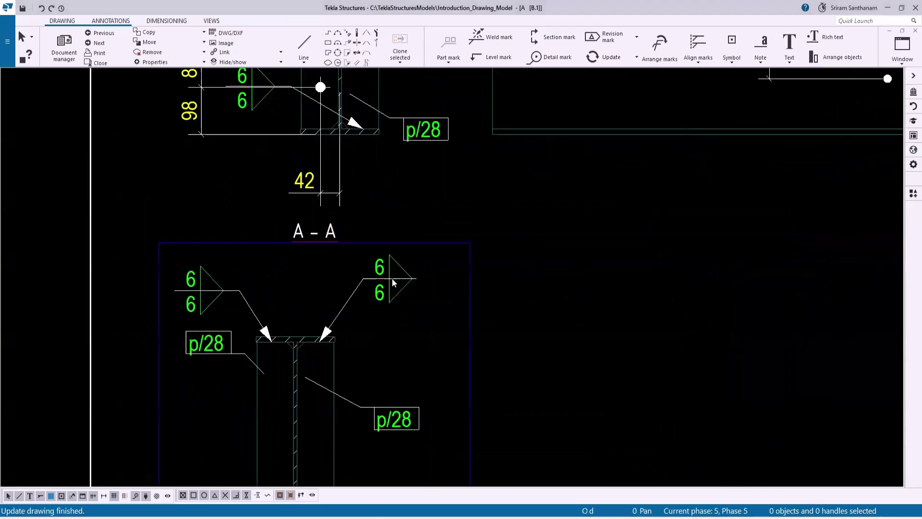
pyautogui.scroll(-5, 277, 301)
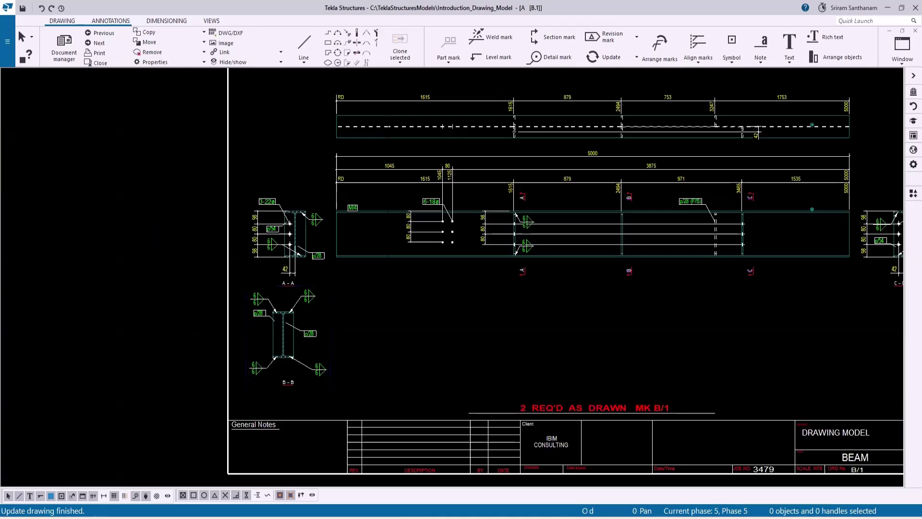
pyautogui.hotkey('ctrl', 'l')
# Open cast-unit drawing CP.1, keeping the beam drawing changes, and tile it beside the model
pyautogui.click(255, 287)
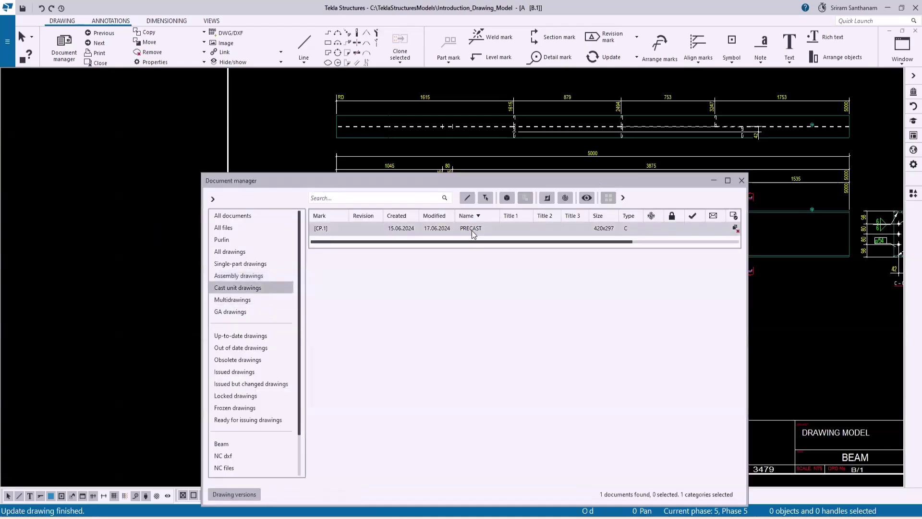
pyautogui.doubleClick(462, 229)
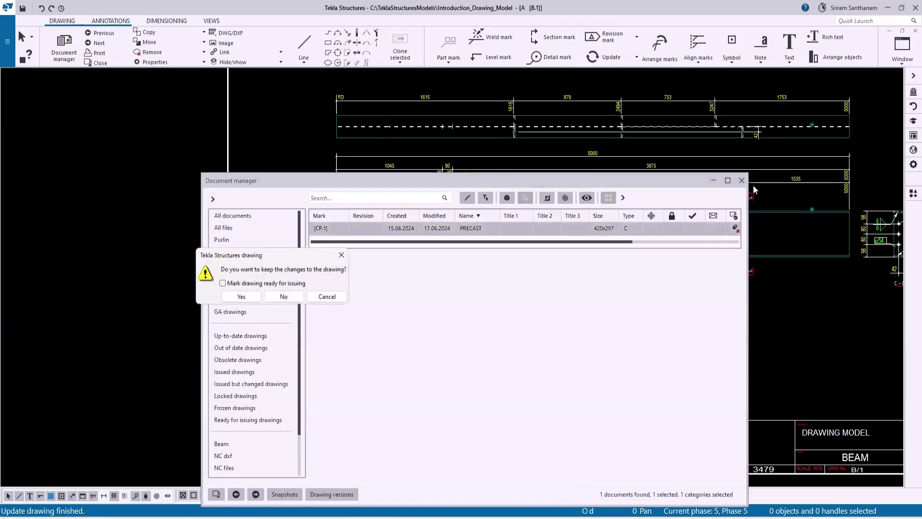
pyautogui.click(241, 297)
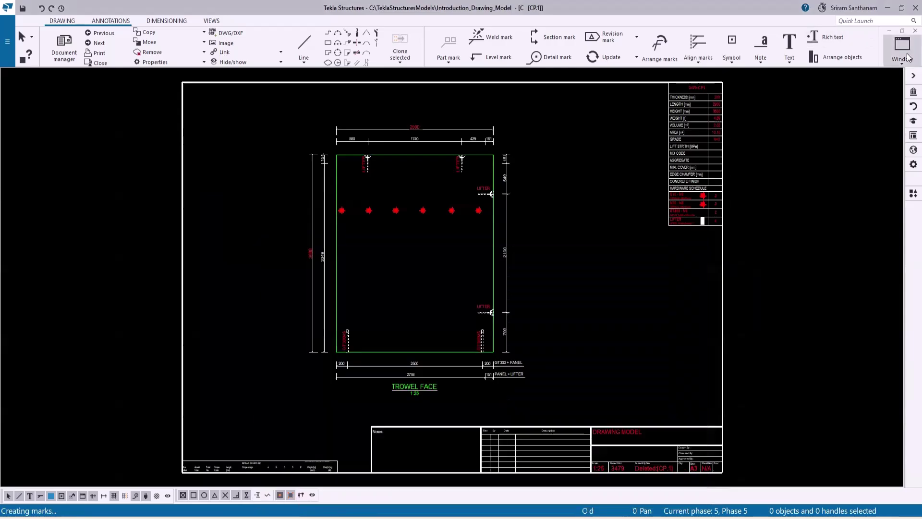
pyautogui.click(908, 69)
pyautogui.click(884, 92)
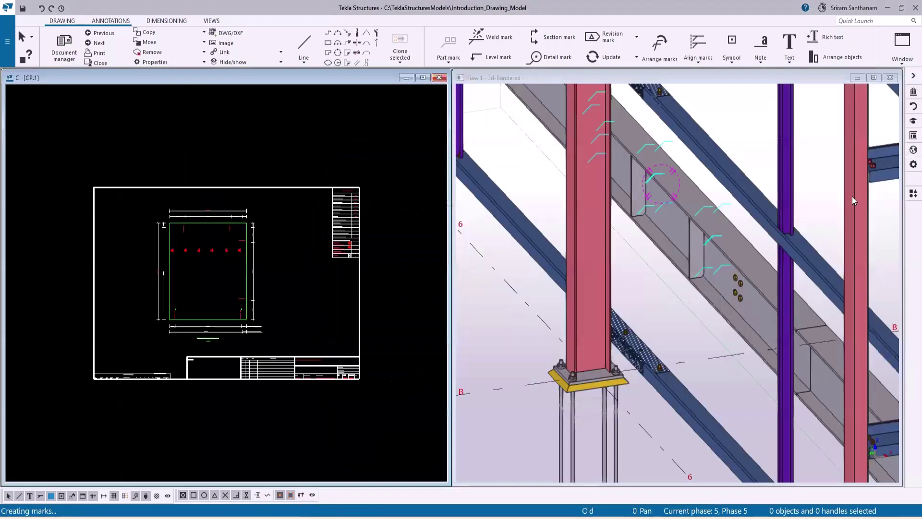
# Launch IBim Modify Model Object, select the concrete panel, and load its assembly data
pyautogui.click(912, 195)
pyautogui.click(728, 161)
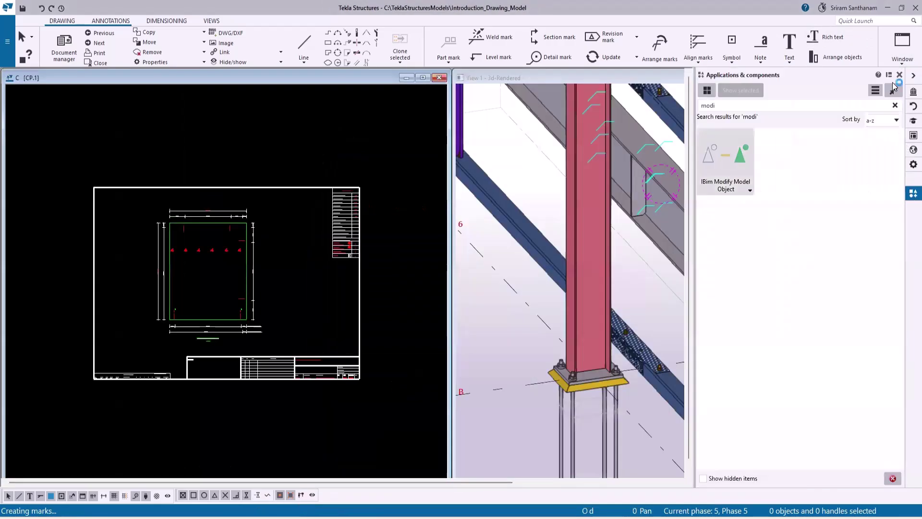
pyautogui.click(899, 75)
pyautogui.scroll(5, 240, 255)
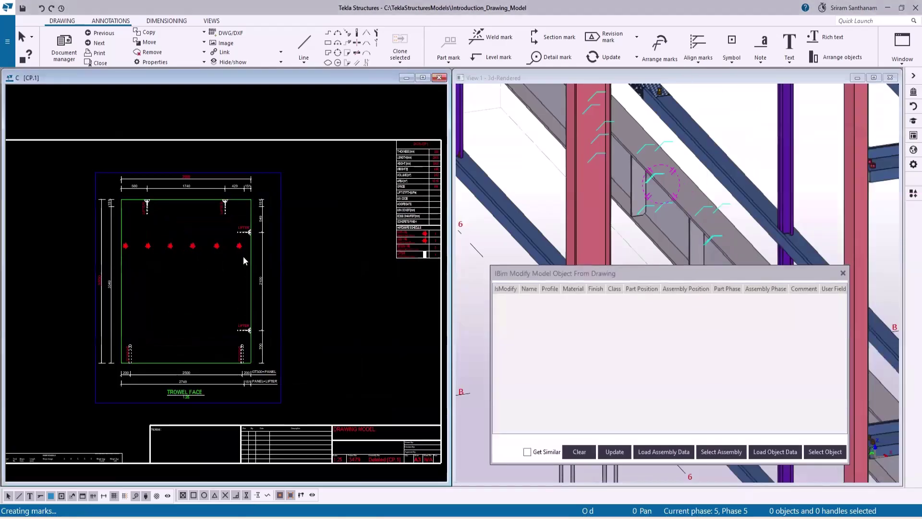
pyautogui.click(254, 245)
pyautogui.scroll(-4, 304, 119)
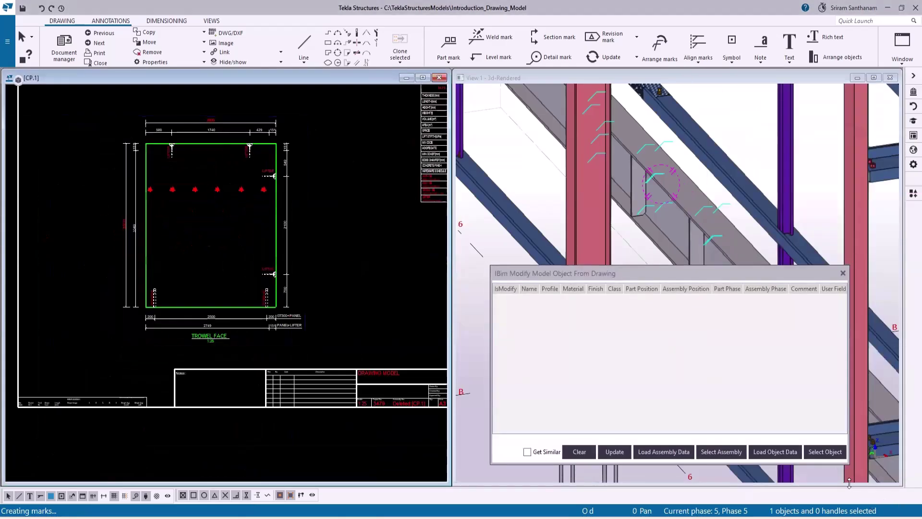
pyautogui.click(662, 451)
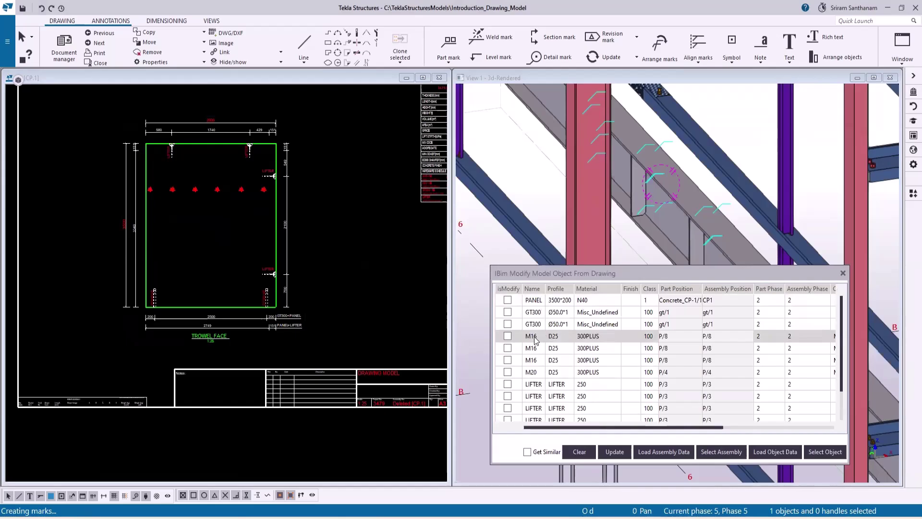
# Tick isModify on the three M16 rows
pyautogui.click(508, 335)
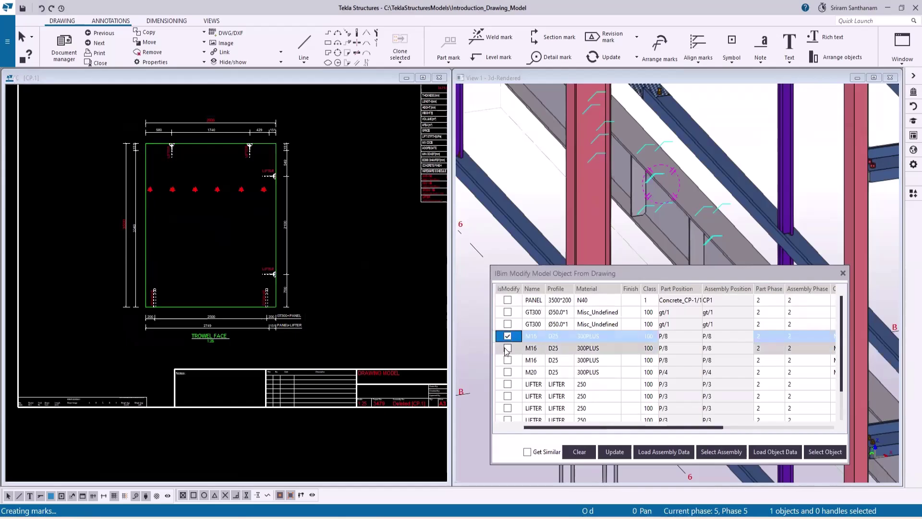
pyautogui.click(508, 348)
pyautogui.click(508, 359)
# Rename the first two M16 items to M20 in the Name column
pyautogui.click(533, 339)
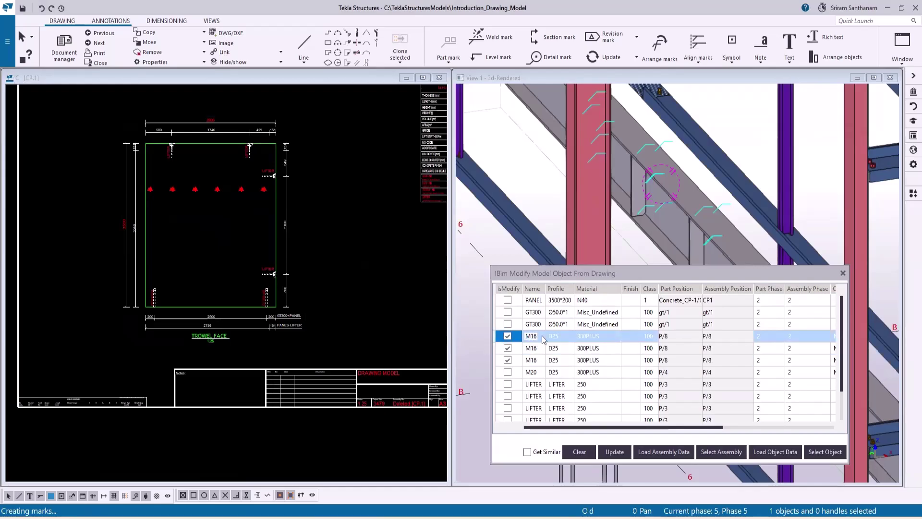
pyautogui.press('BackSpace')
pyautogui.press('BackSpace')
pyautogui.write('20')
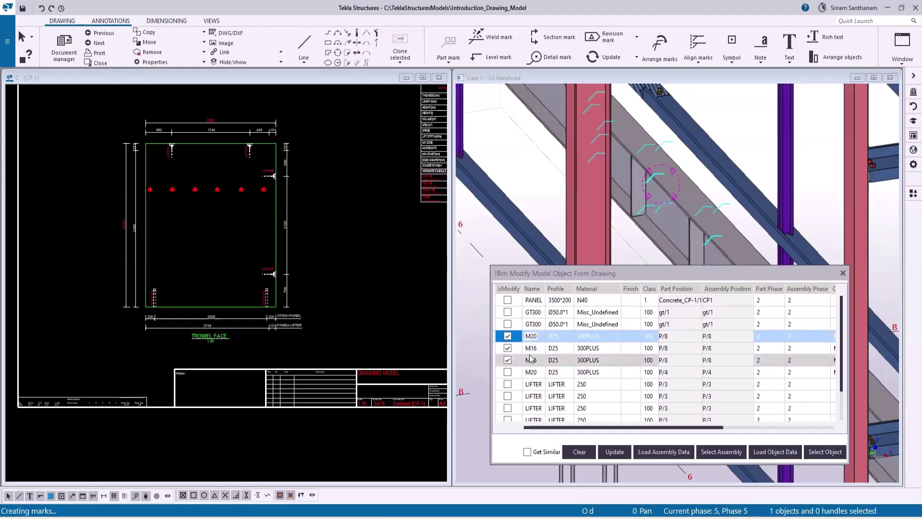
pyautogui.click(530, 348)
pyautogui.doubleClick(532, 347)
pyautogui.write('M20')
pyautogui.click(541, 361)
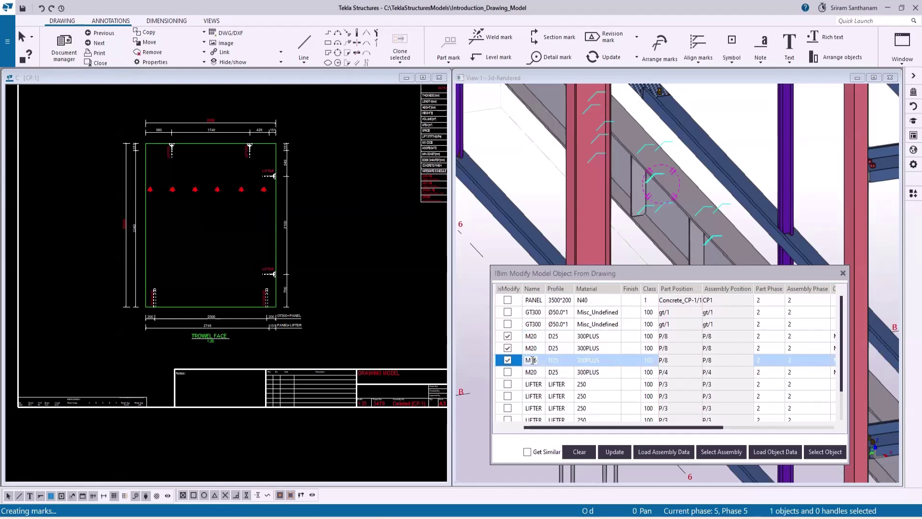
# Change the three ferrule comments from M16-70 to M20-70 and update them in the model
pyautogui.moveTo(600, 427); pyautogui.dragTo(709, 426)
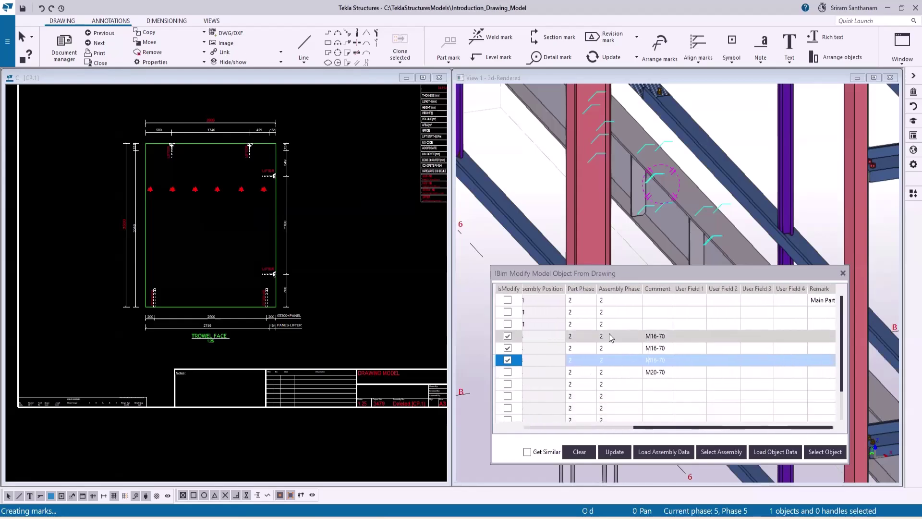
pyautogui.click(654, 338)
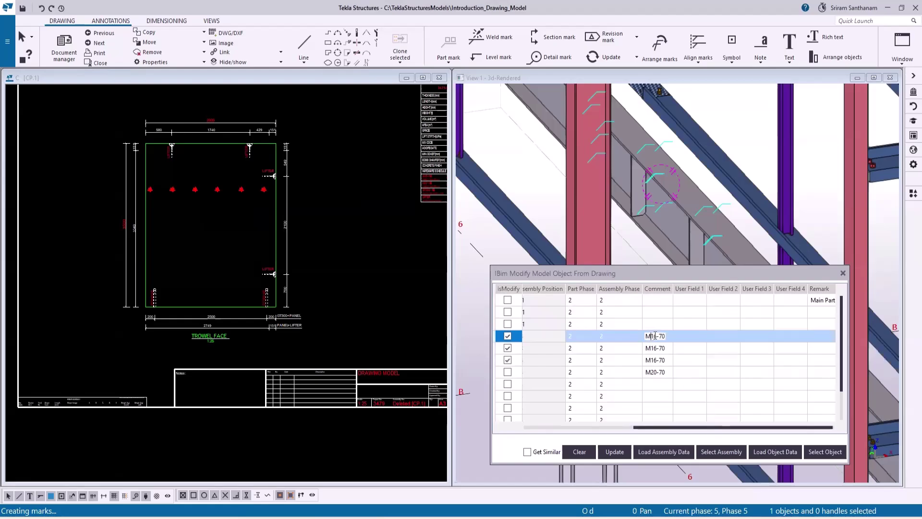
pyautogui.click(656, 336)
pyautogui.write('M20-70')
pyautogui.click(654, 347)
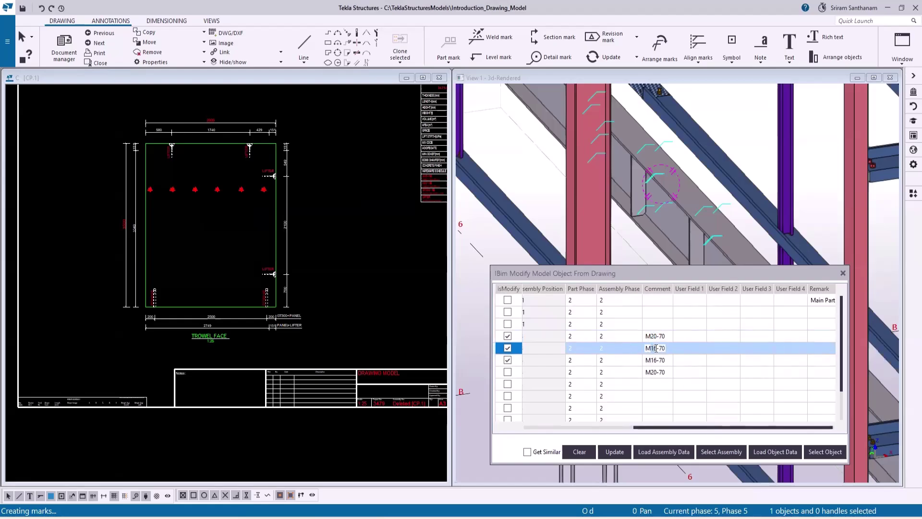
pyautogui.write('M20-70')
pyautogui.click(654, 360)
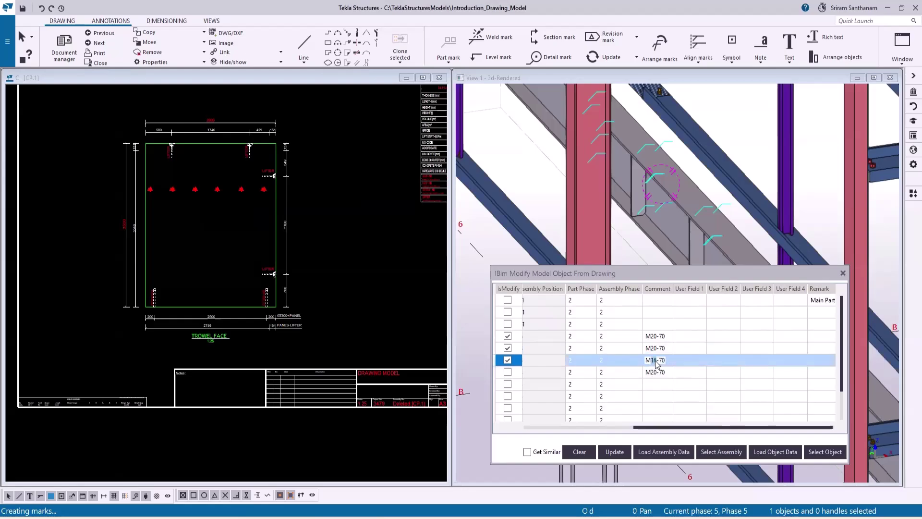
pyautogui.write('20')
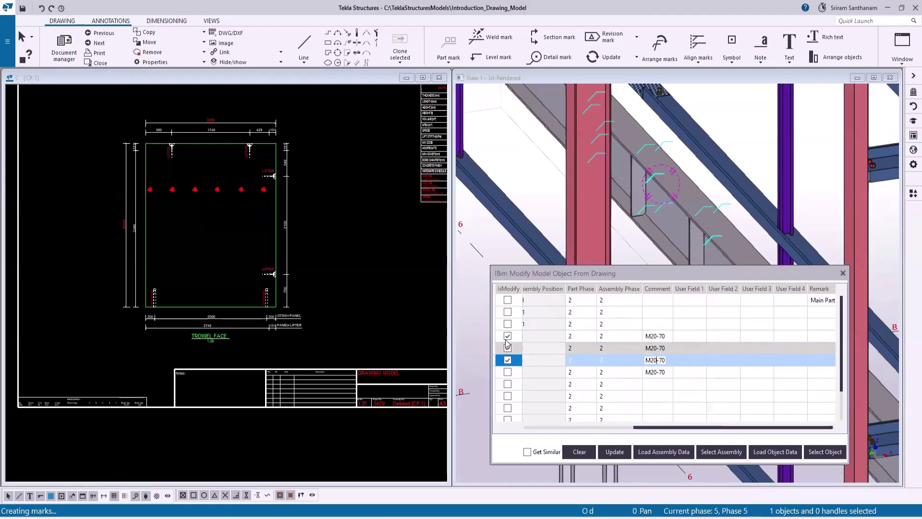
pyautogui.click(616, 454)
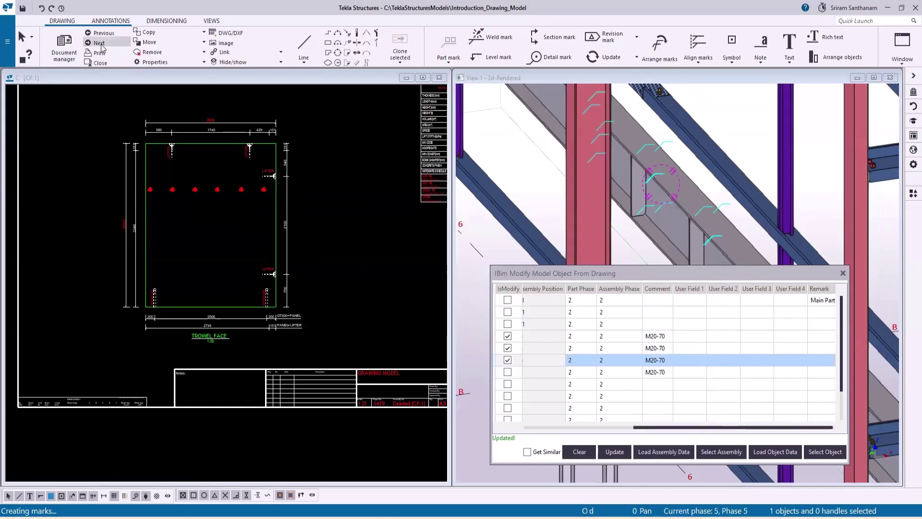
pyautogui.scroll(-1, 293, 217)
# Reopen cast-unit drawing CP.1, confirm its hardware schedule lists 6 M20 ferrules, then close it
pyautogui.scroll(4, 416, 204)
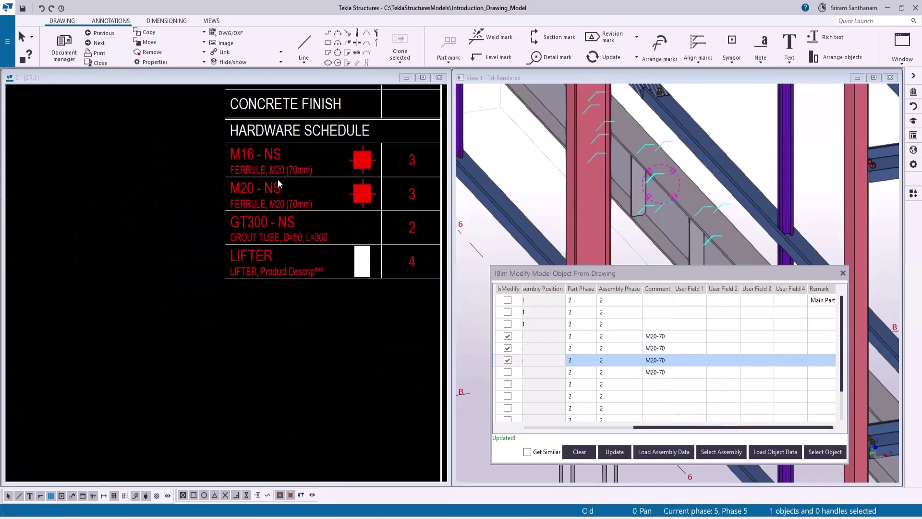
pyautogui.click(64, 47)
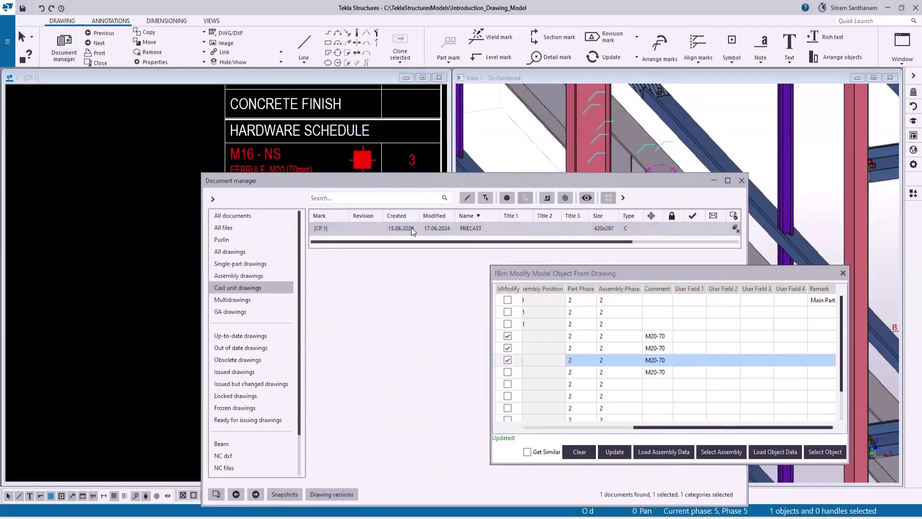
pyautogui.doubleClick(411, 228)
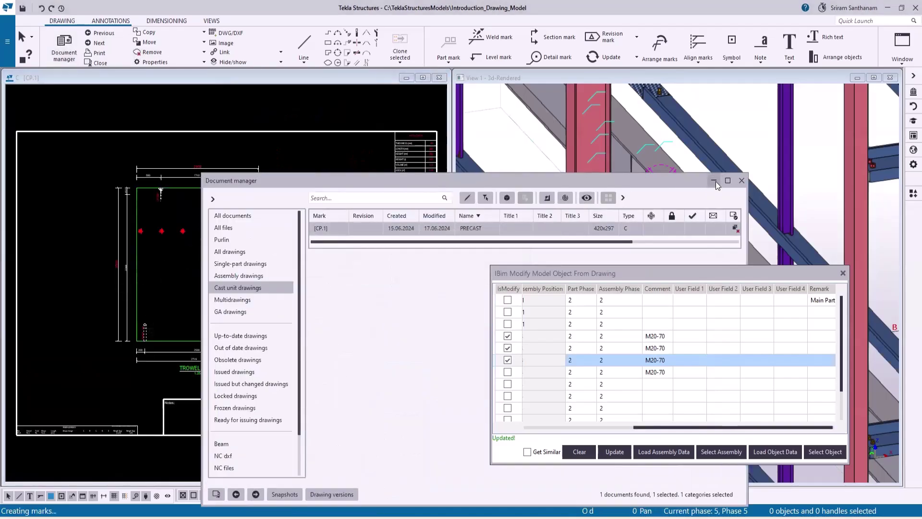
pyautogui.click(714, 181)
pyautogui.scroll(-2, 359, 195)
pyautogui.scroll(8, 282, 215)
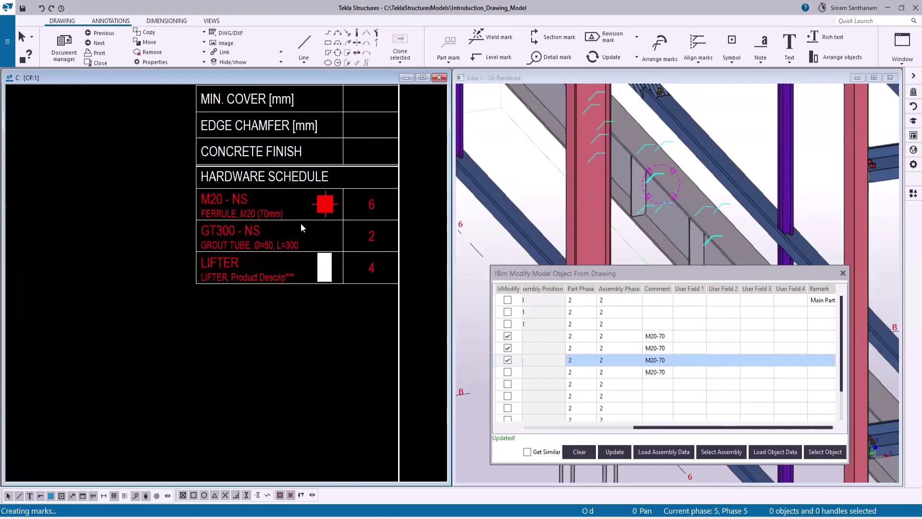
pyautogui.scroll(2, 300, 223)
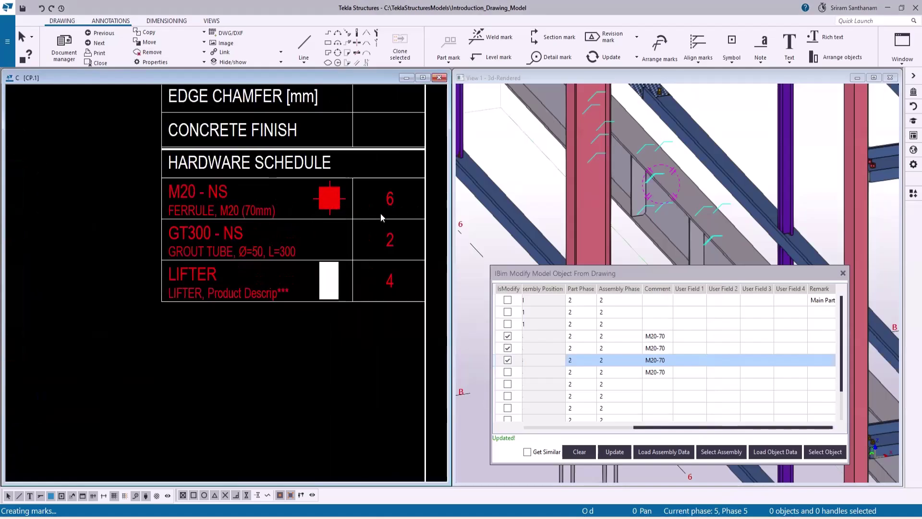
pyautogui.scroll(-5, 387, 204)
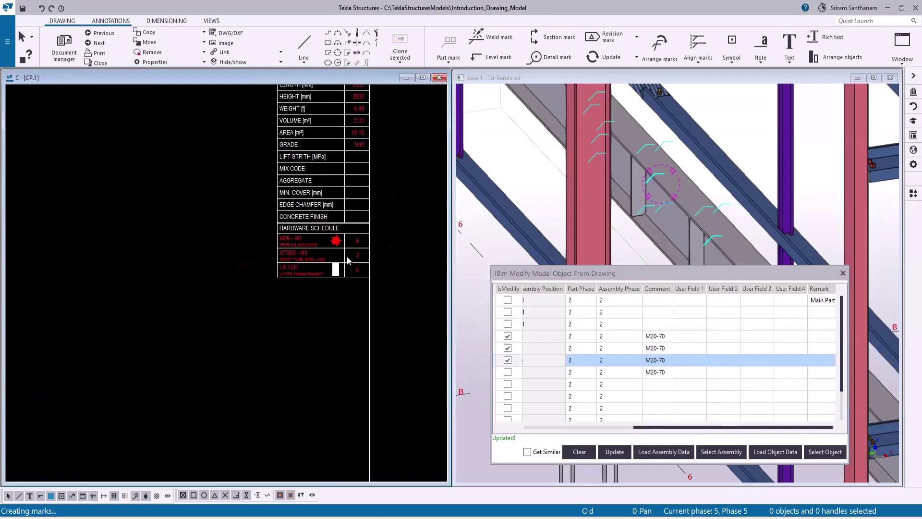
pyautogui.click(439, 78)
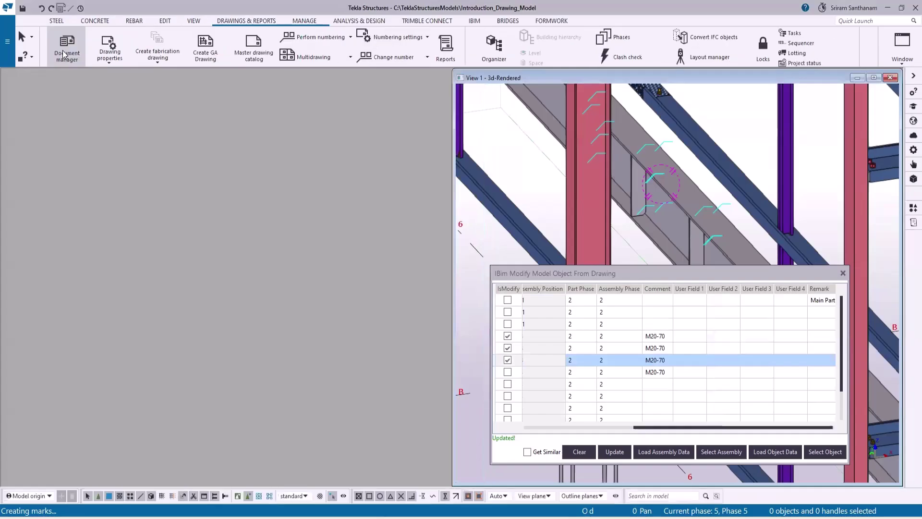
# Open general arrangement drawing [10] from the GA drawings list in Document manager
pyautogui.click(65, 51)
pyautogui.click(247, 312)
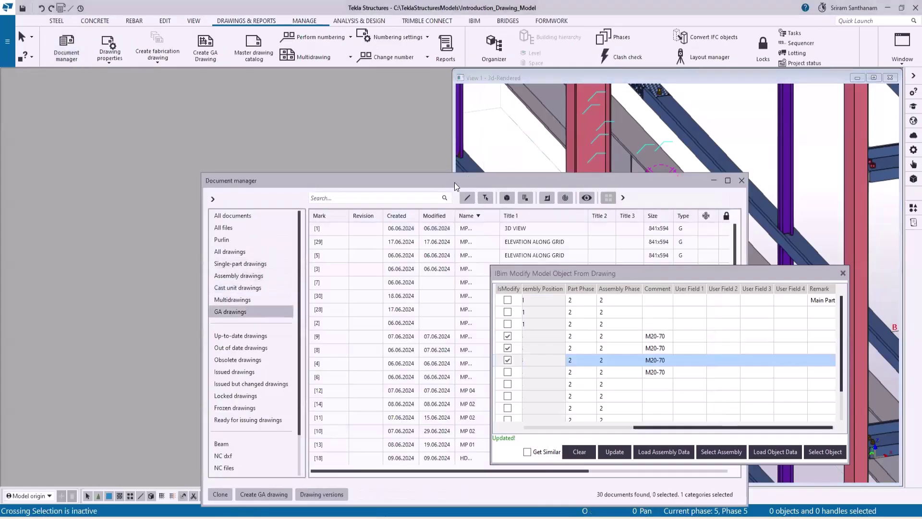
pyautogui.moveTo(442, 180); pyautogui.dragTo(261, 94)
pyautogui.scroll(-3, 269, 312)
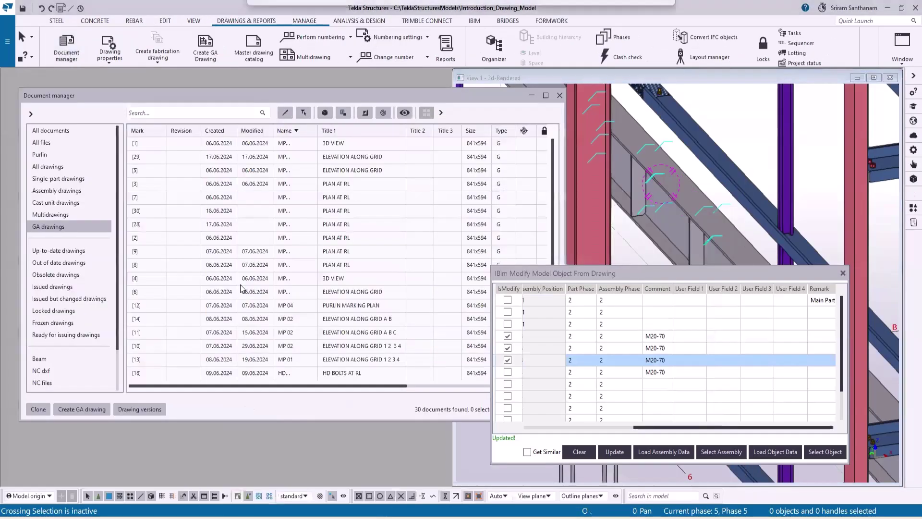
pyautogui.doubleClick(264, 223)
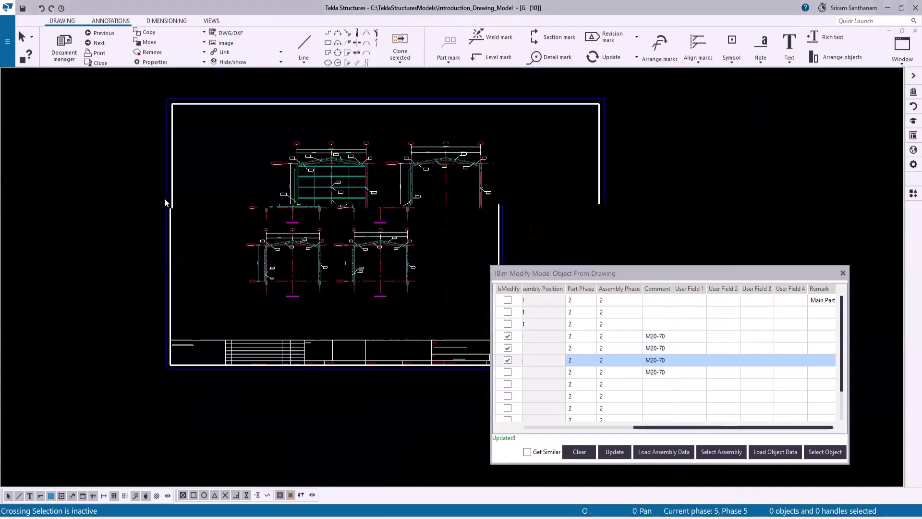
pyautogui.scroll(3, 278, 197)
pyautogui.scroll(-1, 379, 232)
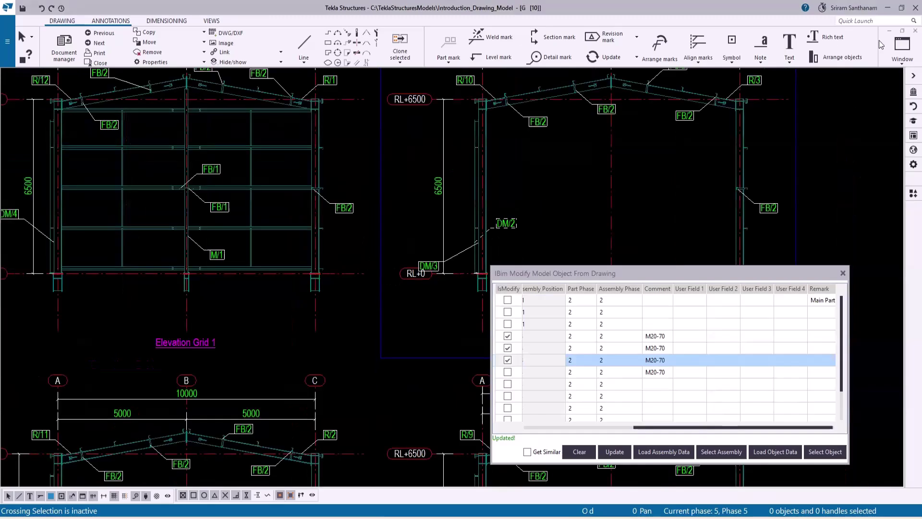
# Tile the GA drawing beside the 3D model and box-select members in Elevation Grid 1
pyautogui.click(903, 53)
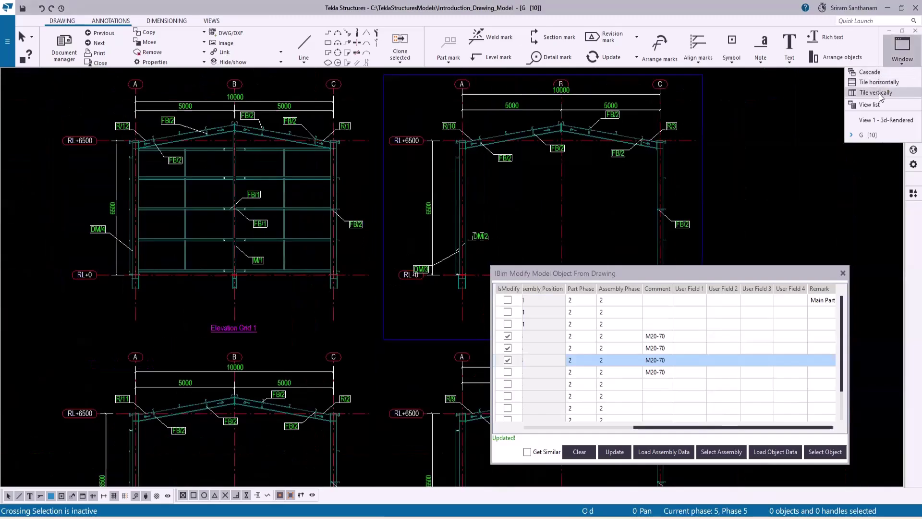
pyautogui.click(879, 93)
pyautogui.keyDown('ctrl'); pyautogui.moveTo(761, 197); pyautogui.dragTo(553, 183, button='middle'); pyautogui.keyUp('ctrl')
pyautogui.scroll(-5, 674, 147)
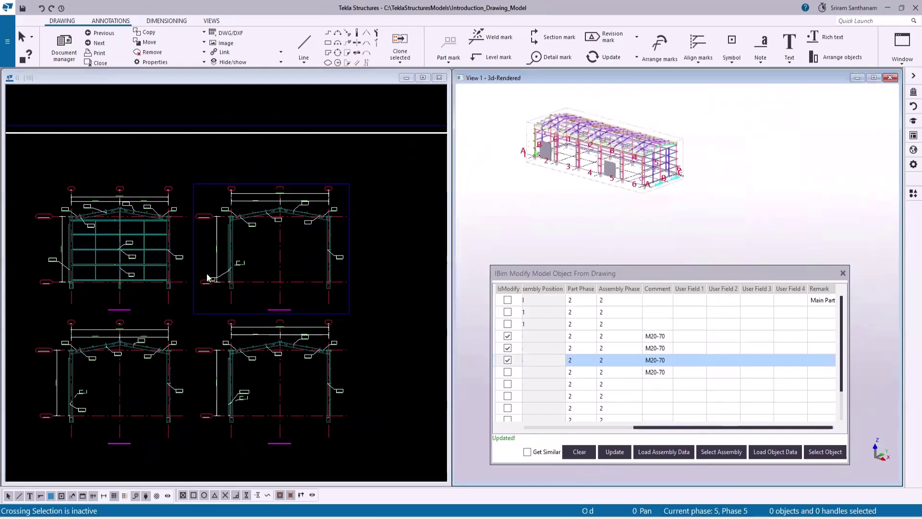
pyautogui.scroll(3, 138, 271)
pyautogui.scroll(-1, 222, 305)
pyautogui.scroll(3, 222, 303)
pyautogui.moveTo(223, 298); pyautogui.dragTo(190, 128)
pyautogui.moveTo(326, 180)
pyautogui.mouseDown(button='middle')
pyautogui.moveTo(229, 232)
pyautogui.moveTo(298, 278)
pyautogui.mouseUp(button='middle')
# Load the ten box-selected wall girts into the cleared plugin table and select them in the model
pyautogui.moveTo(286, 268); pyautogui.dragTo(253, 88)
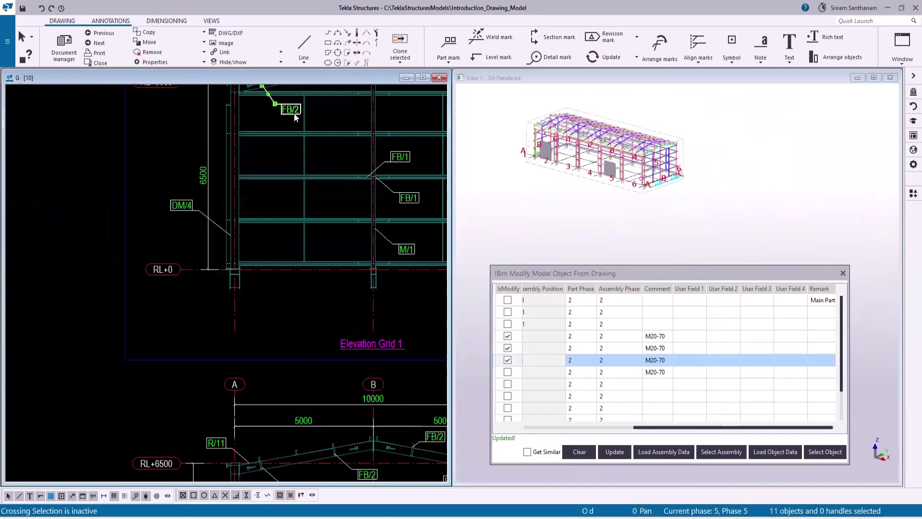
pyautogui.scroll(-4, 157, 199)
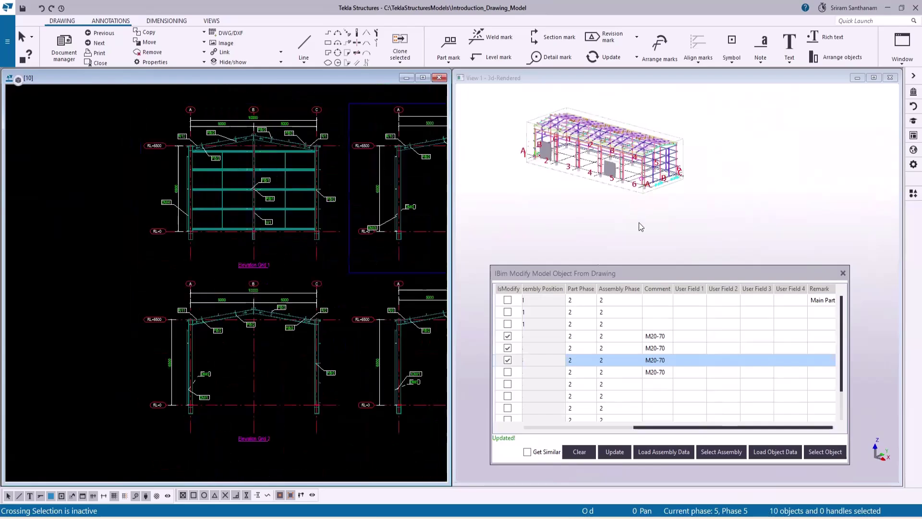
pyautogui.click(578, 454)
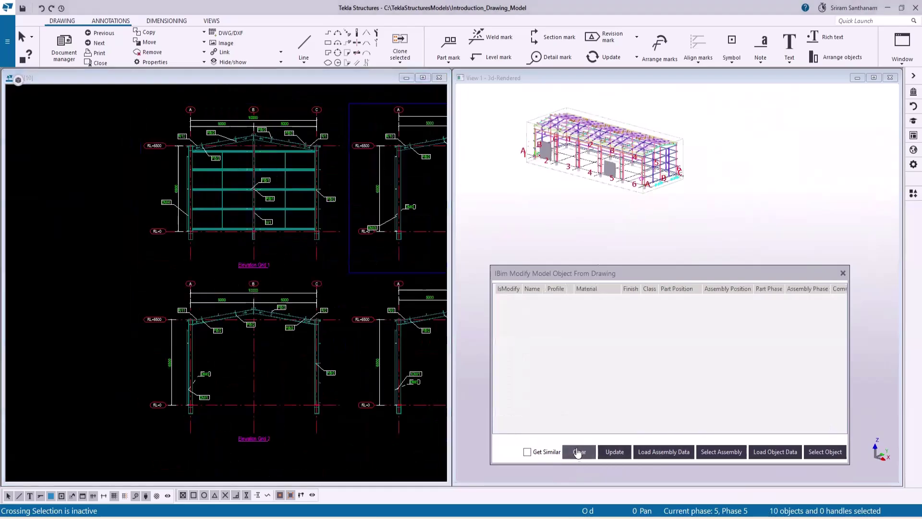
pyautogui.click(789, 453)
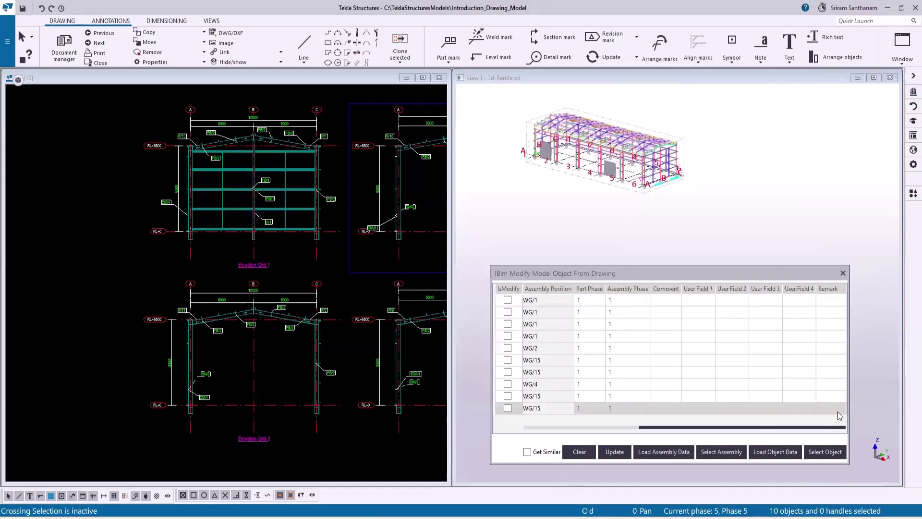
pyautogui.click(826, 454)
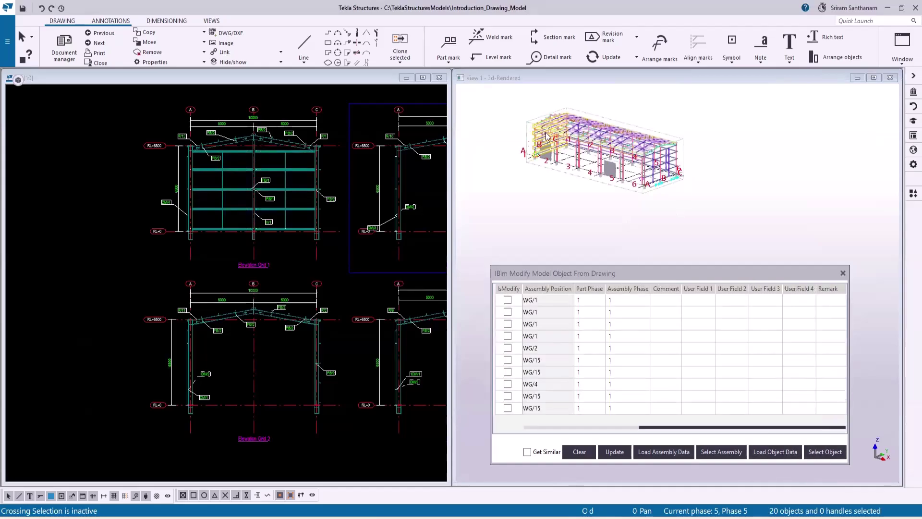
pyautogui.scroll(-2, 596, 192)
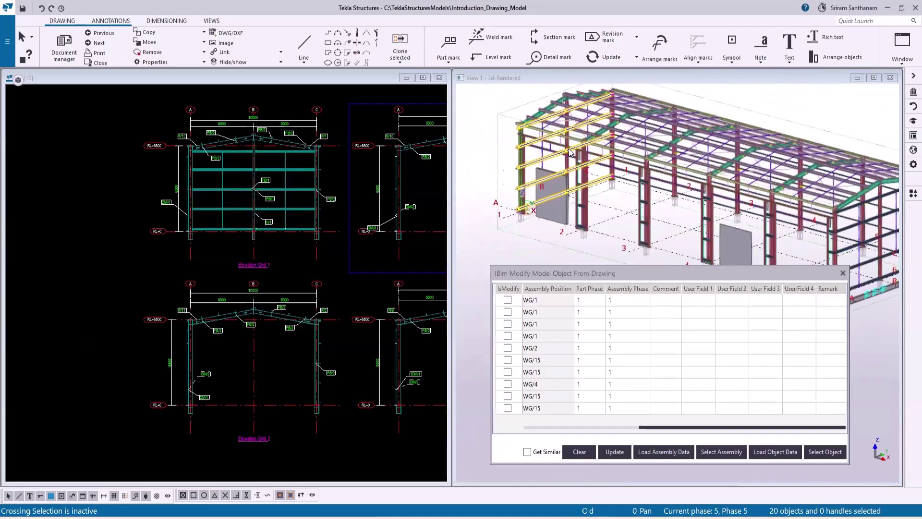
# Scroll the table left, then close the modify plugin and GA drawing [10]
pyautogui.moveTo(651, 429); pyautogui.dragTo(599, 429)
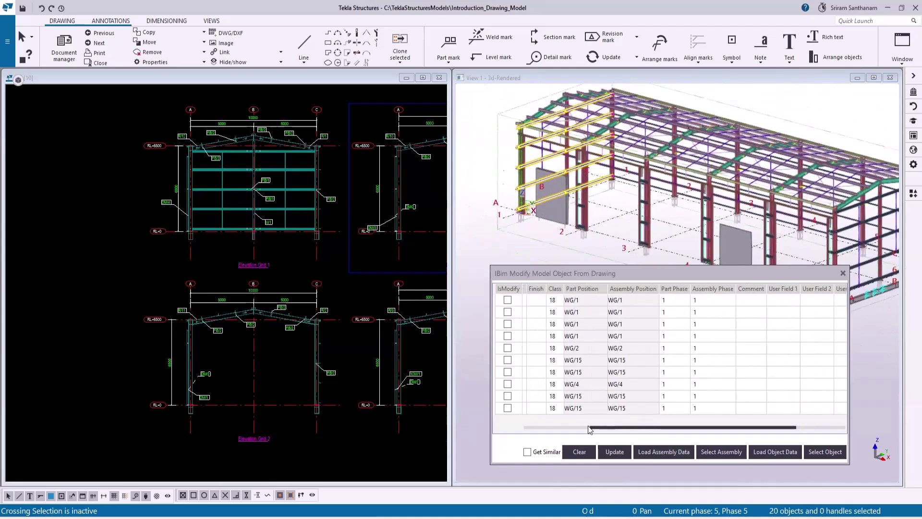
pyautogui.click(600, 429)
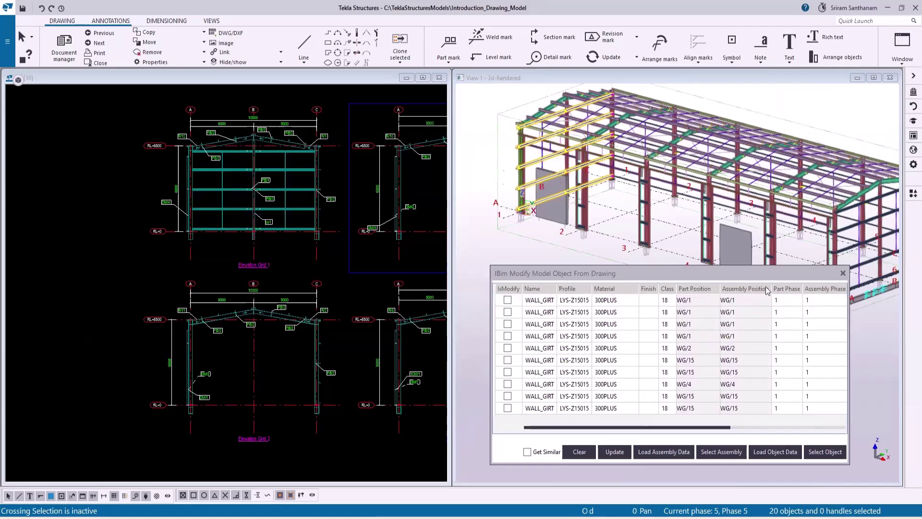
pyautogui.click(842, 272)
pyautogui.click(102, 63)
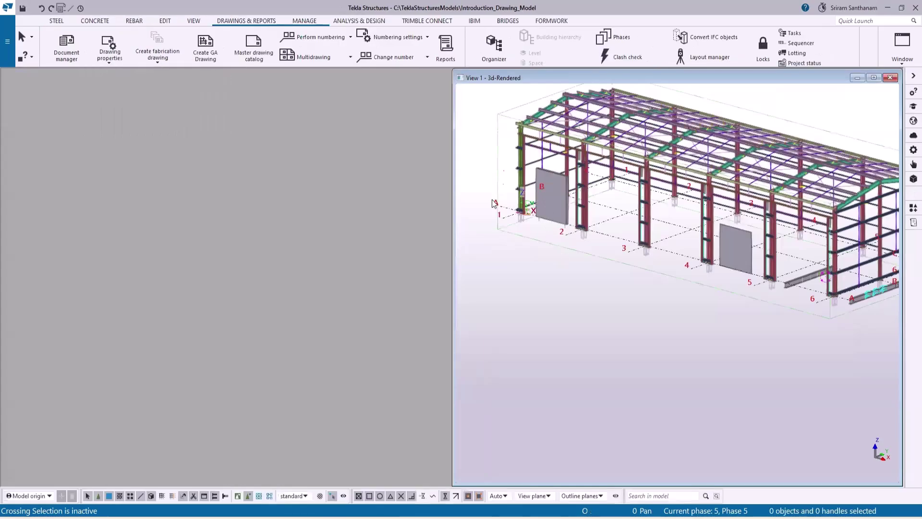
# Open plate p/55's single-part drawing and load its size-16 8.8S site bolt group into the plugin
pyautogui.click(66, 42)
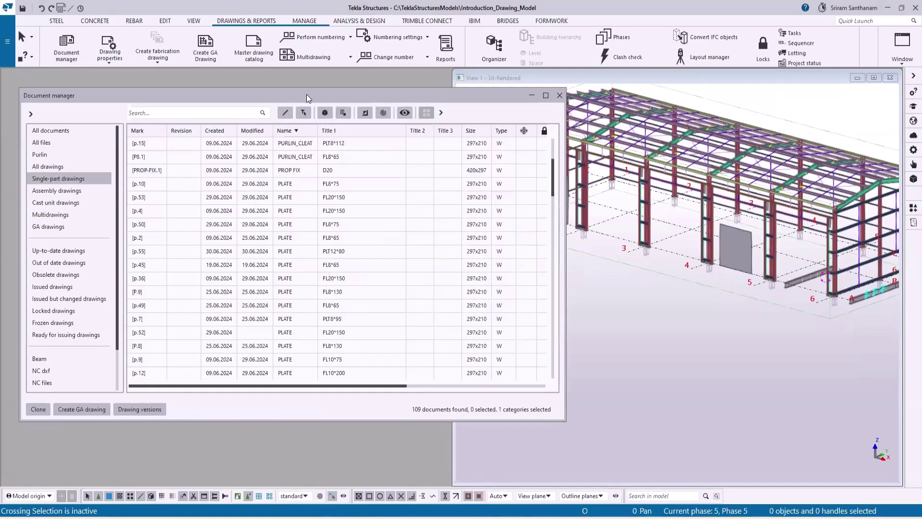
pyautogui.press('Escape')
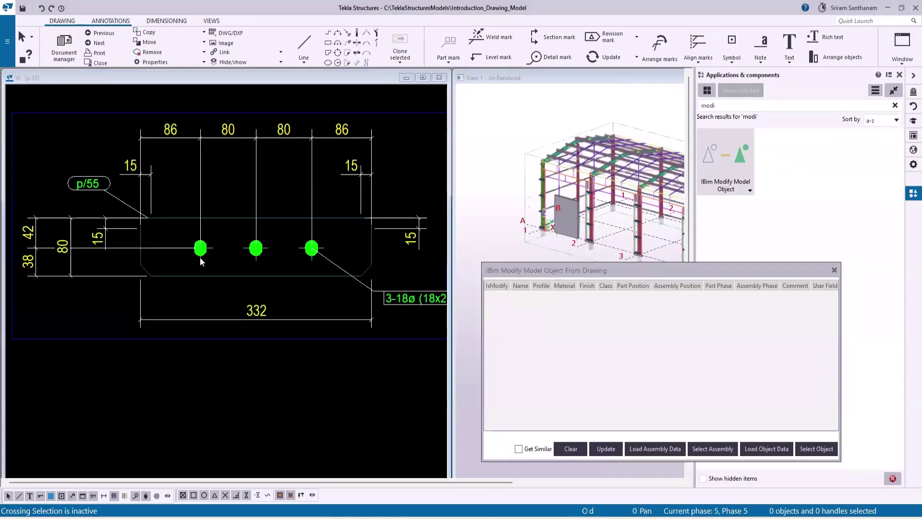
pyautogui.click(768, 450)
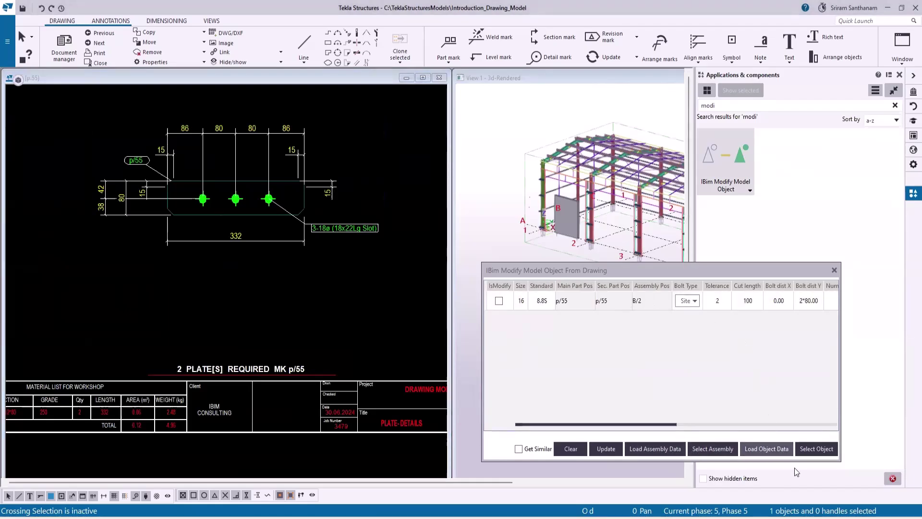